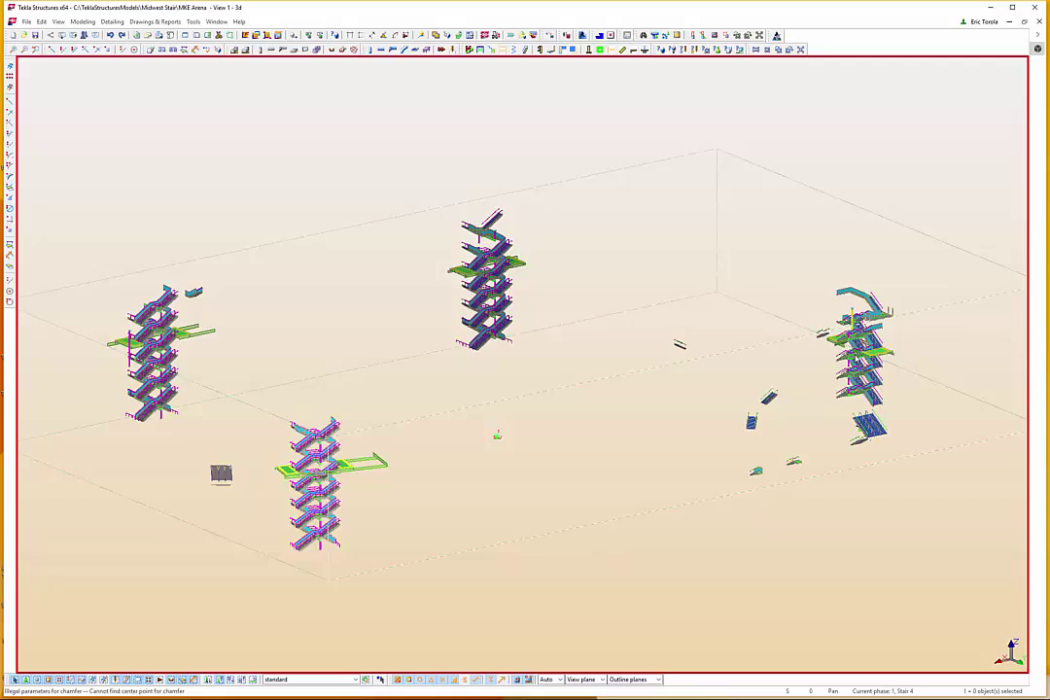
Step: Examine the arena model's stair towers, smaller stair flights, landings, railings and stringers in the 3D view
{"action": "scroll", "coordinate": [858, 358], "scroll_direction": "up", "scroll_amount": 3}
{"action": "scroll", "coordinate": [895, 559], "scroll_direction": "up", "scroll_amount": 5}
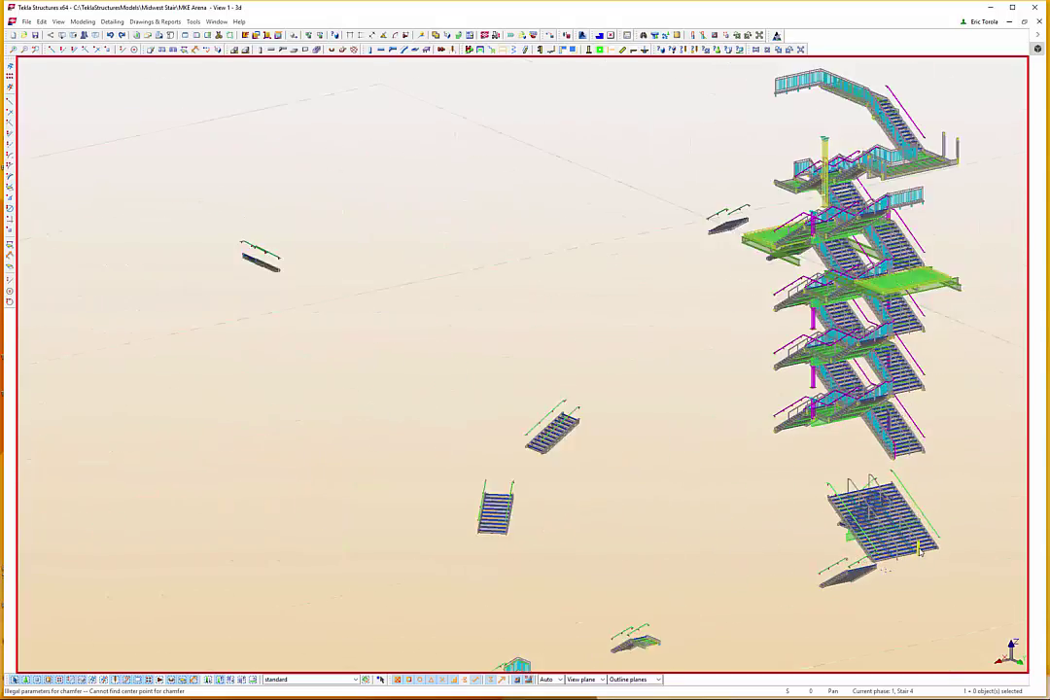
{"action": "scroll", "coordinate": [895, 560], "scroll_direction": "up", "scroll_amount": 6}
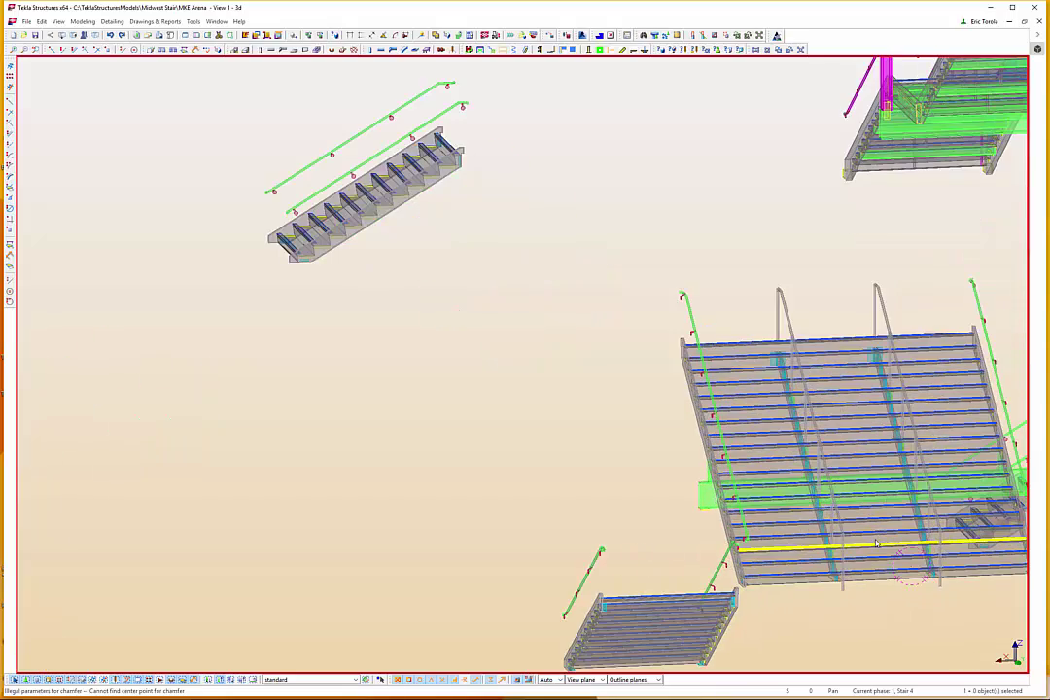
{"action": "middle_click_drag", "start_coordinate": [877, 545], "coordinate": [933, 570], "text": "ctrl"}
{"action": "scroll", "coordinate": [932, 578], "scroll_direction": "down", "scroll_amount": 5}
{"action": "scroll", "coordinate": [805, 323], "scroll_direction": "up", "scroll_amount": 7}
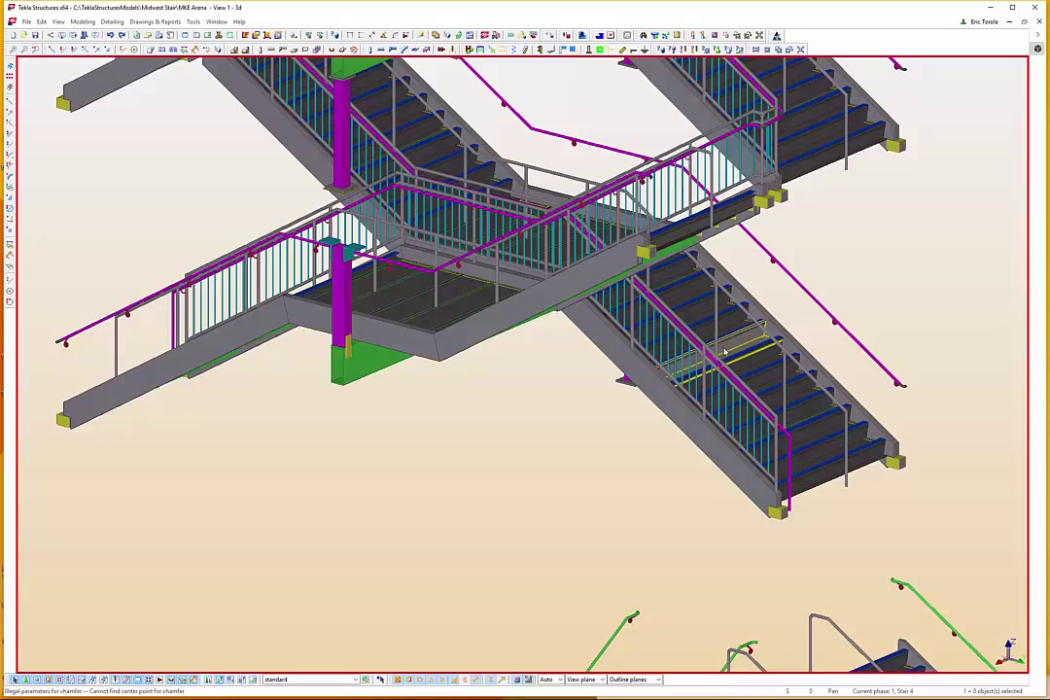
{"action": "middle_click_drag", "start_coordinate": [724, 352], "coordinate": [541, 594], "text": "ctrl"}
{"action": "scroll", "coordinate": [485, 477], "scroll_direction": "down", "scroll_amount": 5}
{"action": "middle_click_drag", "start_coordinate": [569, 359], "coordinate": [411, 382]}
{"action": "scroll", "coordinate": [666, 389], "scroll_direction": "up", "scroll_amount": 3}
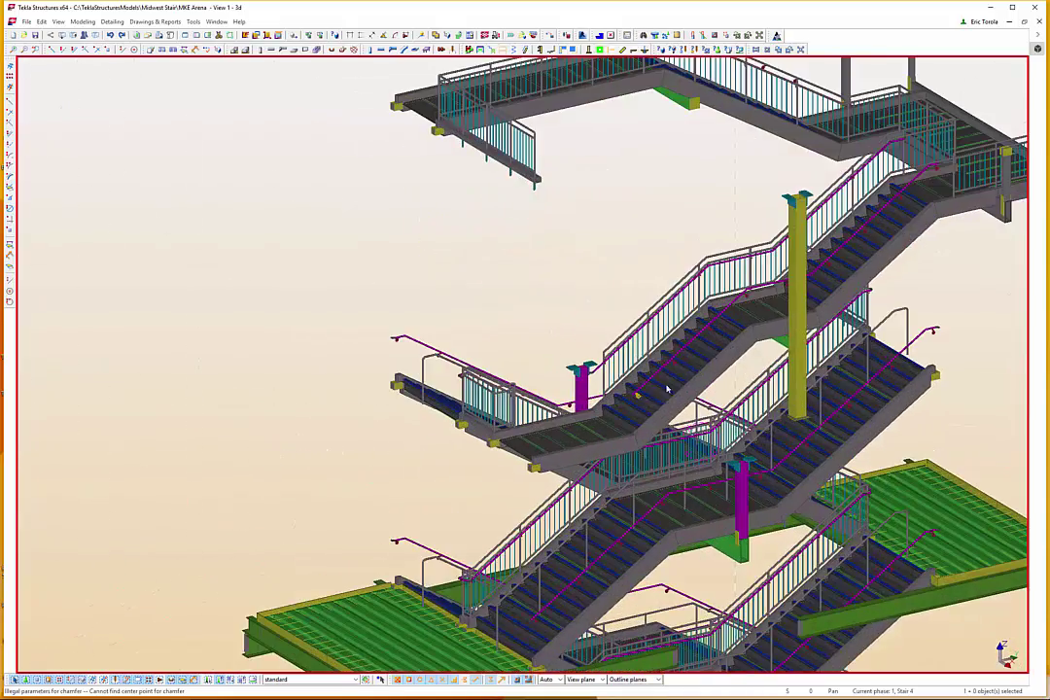
{"action": "scroll", "coordinate": [667, 389], "scroll_direction": "up", "scroll_amount": 4}
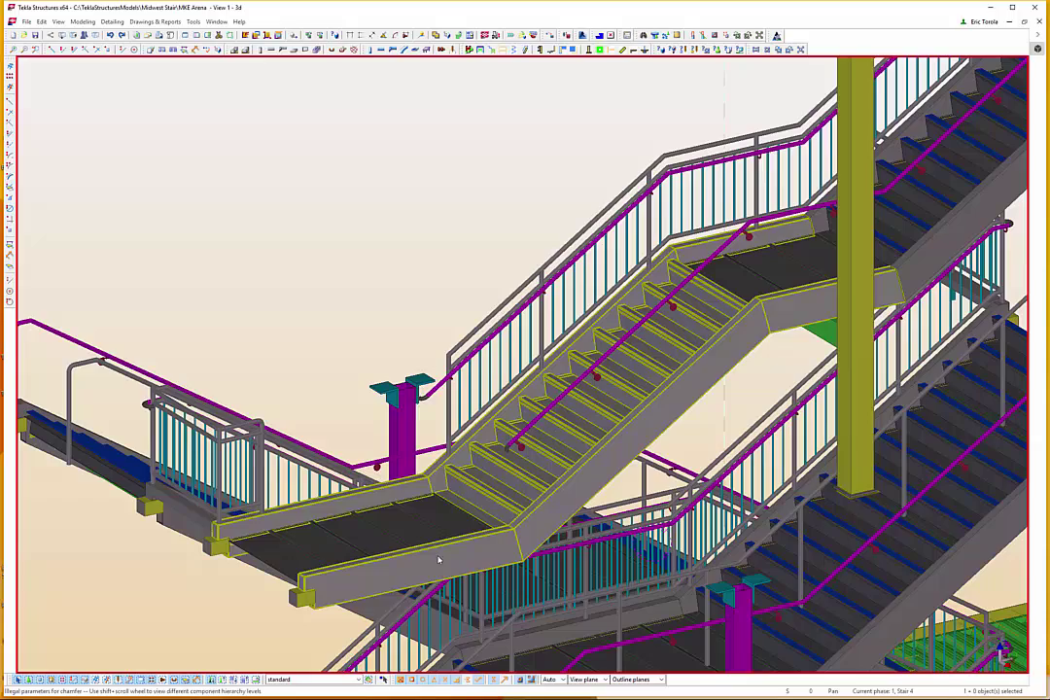
{"action": "middle_click_drag", "start_coordinate": [406, 537], "coordinate": [247, 558]}
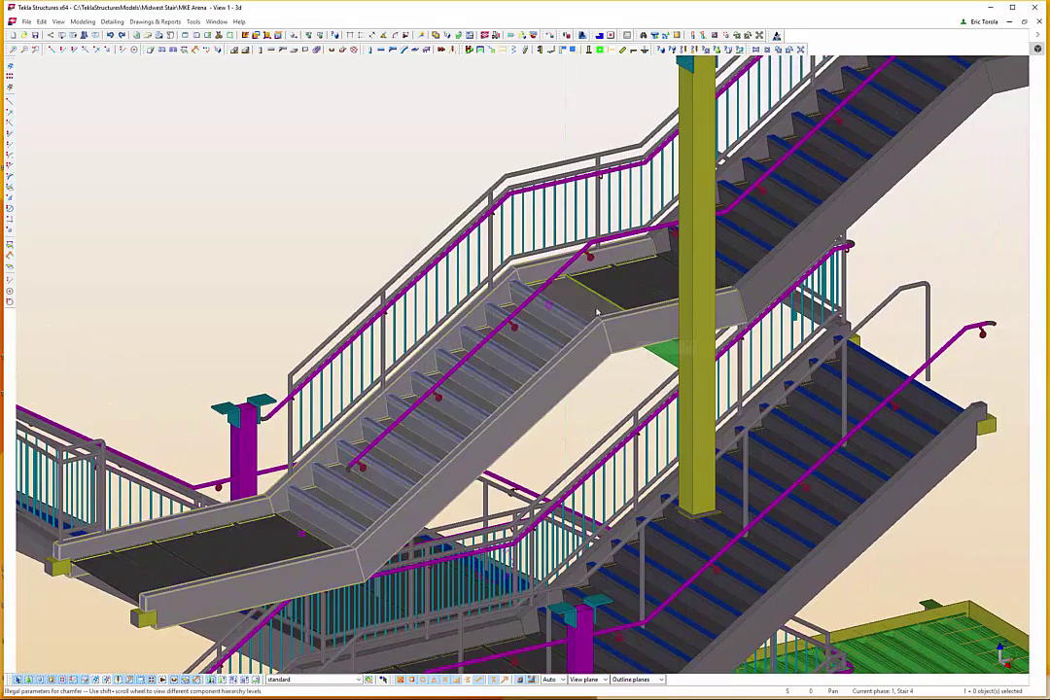
{"action": "scroll", "coordinate": [816, 243], "scroll_direction": "down", "scroll_amount": 4}
{"action": "scroll", "coordinate": [860, 241], "scroll_direction": "up", "scroll_amount": 1}
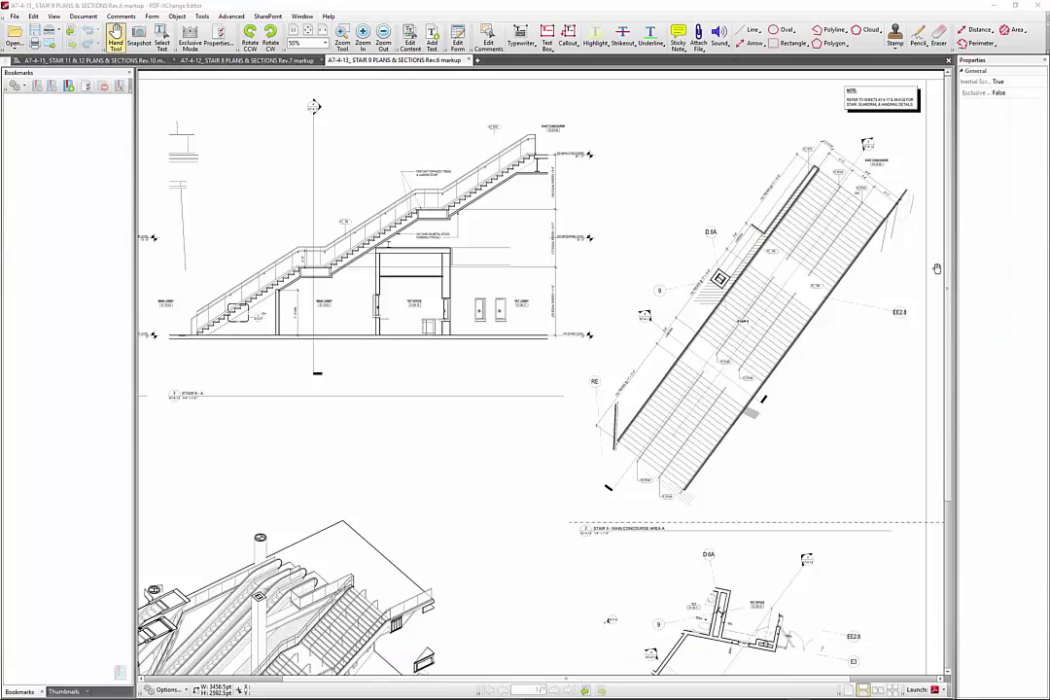
Step: Switch to PDF-XChange Editor and examine the section and isometric view on the Stair 9 drawing
{"action": "scroll", "coordinate": [843, 264], "scroll_direction": "up", "scroll_amount": 2, "text": "ctrl"}
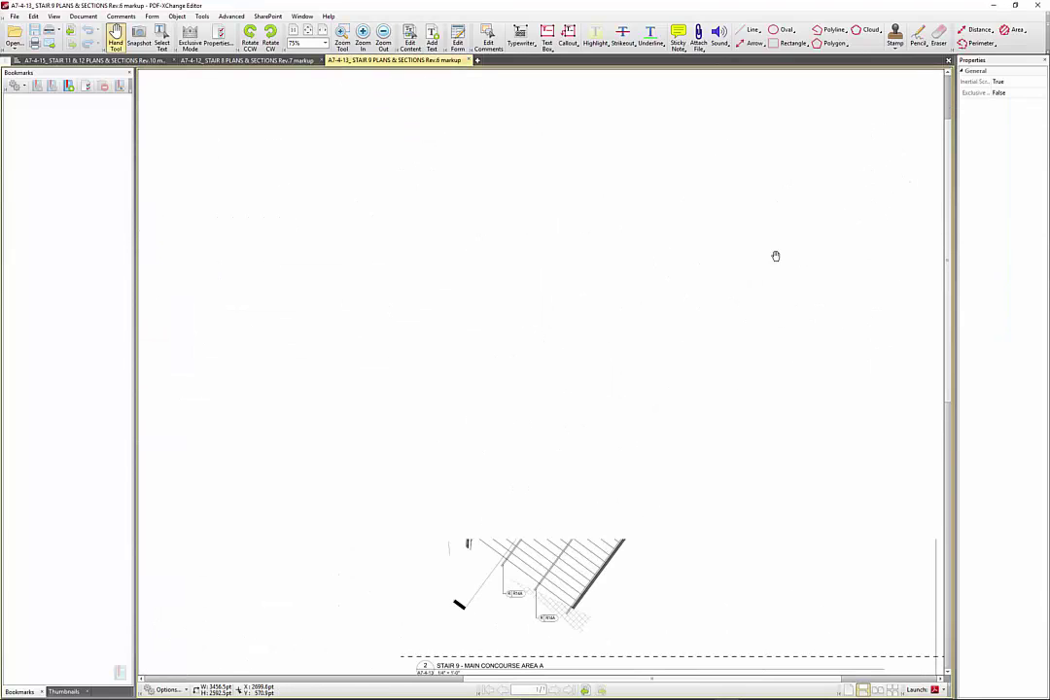
{"action": "mouse_move", "coordinate": [368, 307]}
{"action": "left_mouse_down"}
{"action": "mouse_move", "coordinate": [730, 369]}
{"action": "mouse_move", "coordinate": [817, 401]}
{"action": "left_mouse_up"}
{"action": "left_click_drag", "start_coordinate": [535, 393], "coordinate": [664, 395]}
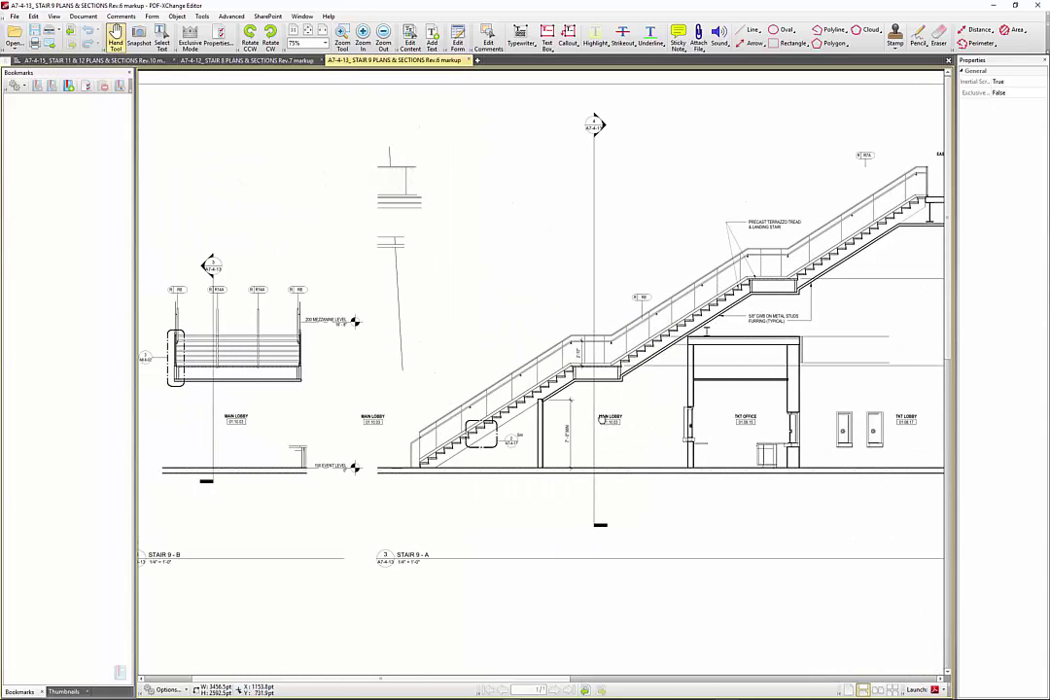
{"action": "left_click_drag", "start_coordinate": [585, 642], "coordinate": [597, 236]}
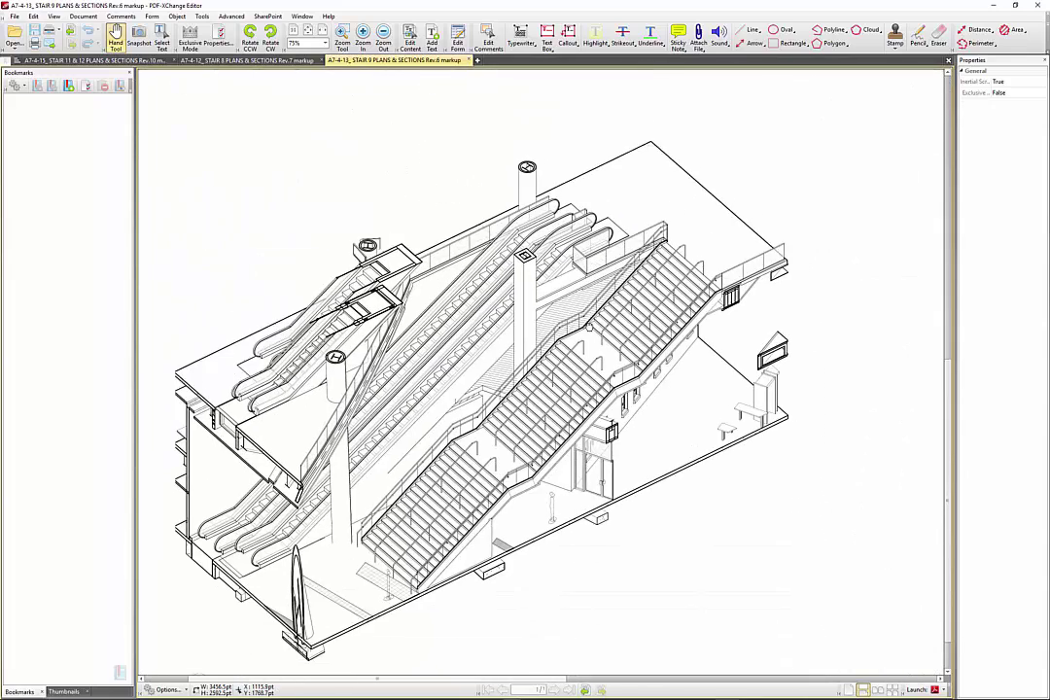
{"action": "mouse_move", "coordinate": [813, 293]}
{"action": "left_mouse_down"}
{"action": "mouse_move", "coordinate": [510, 302]}
{"action": "mouse_move", "coordinate": [440, 344]}
{"action": "mouse_move", "coordinate": [464, 375]}
{"action": "left_mouse_up"}
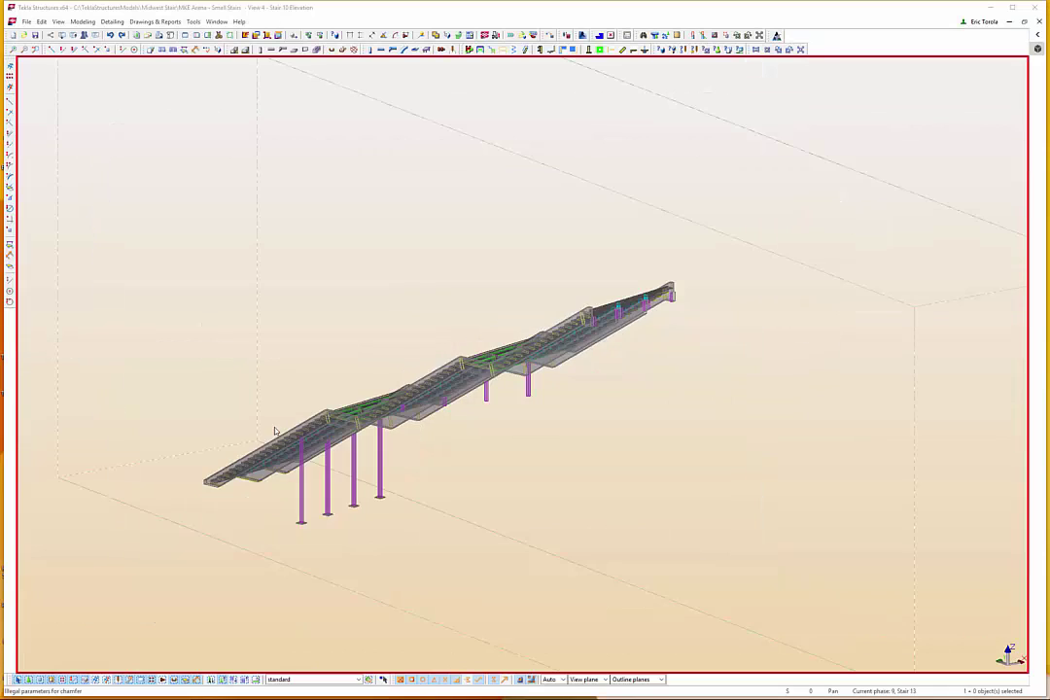
Step: Switch to the small stairs model in Tekla Structures, inspect the landing framing, and render the stair's parts and components as solid
{"action": "scroll", "coordinate": [389, 449], "scroll_direction": "up", "scroll_amount": 6}
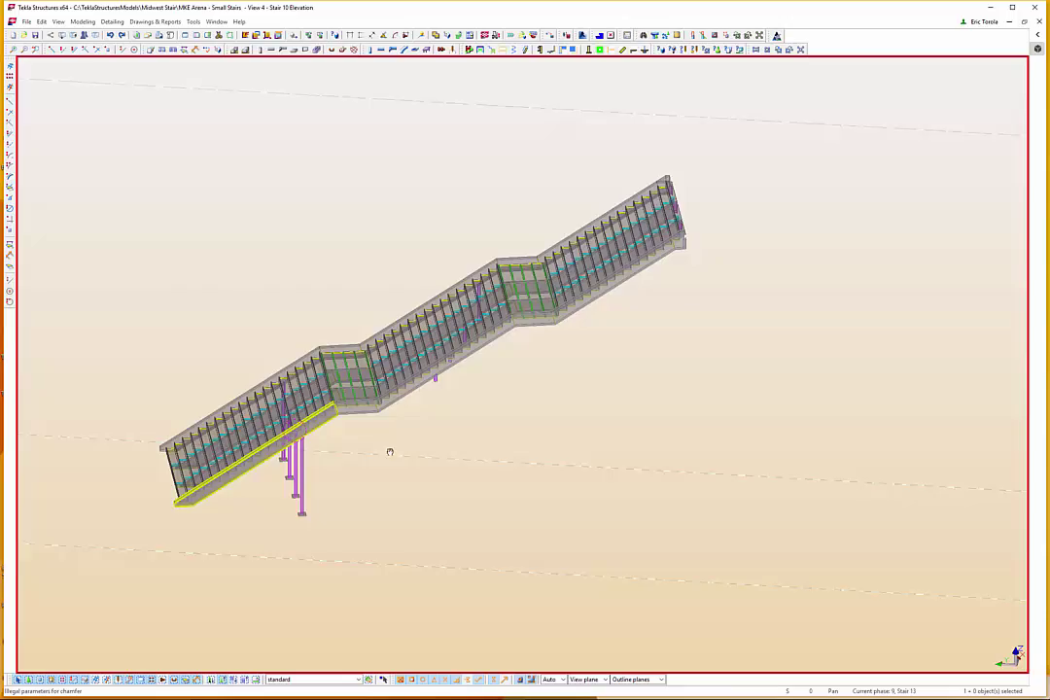
{"action": "scroll", "coordinate": [191, 359], "scroll_direction": "up", "scroll_amount": 4}
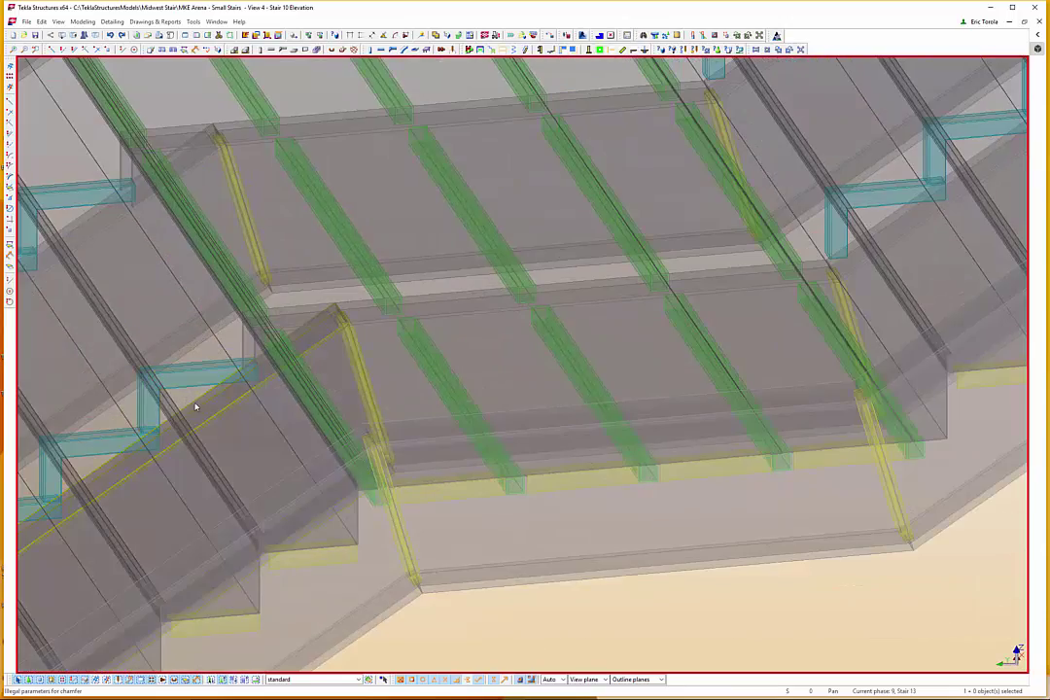
{"action": "middle_click_drag", "start_coordinate": [196, 408], "coordinate": [159, 326], "text": "ctrl"}
{"action": "scroll", "coordinate": [159, 327], "scroll_direction": "down", "scroll_amount": 5}
{"action": "scroll", "coordinate": [292, 351], "scroll_direction": "down", "scroll_amount": 2}
{"action": "key", "text": "ctrl+4"}
{"action": "key", "text": "shift+4"}
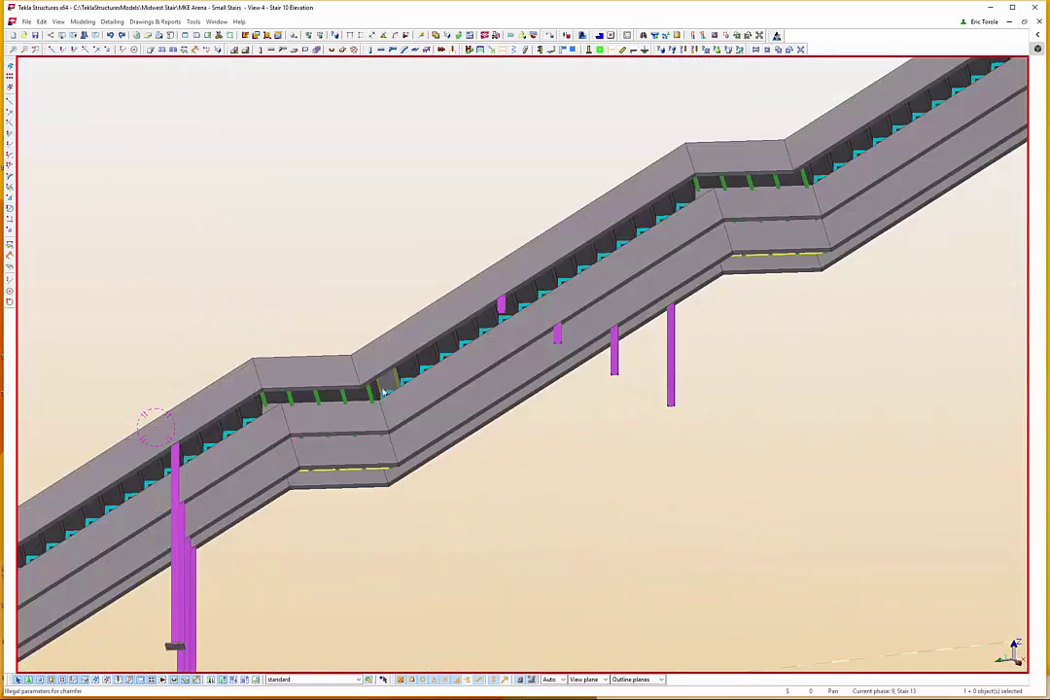
Step: Inspect the solid-rendered stair, selecting a side stringer and the lower flight's stair component
{"action": "middle_click_drag", "start_coordinate": [386, 383], "coordinate": [119, 454], "text": "ctrl"}
{"action": "left_click", "coordinate": [246, 470]}
{"action": "scroll", "coordinate": [439, 520], "scroll_direction": "down", "scroll_amount": 2}
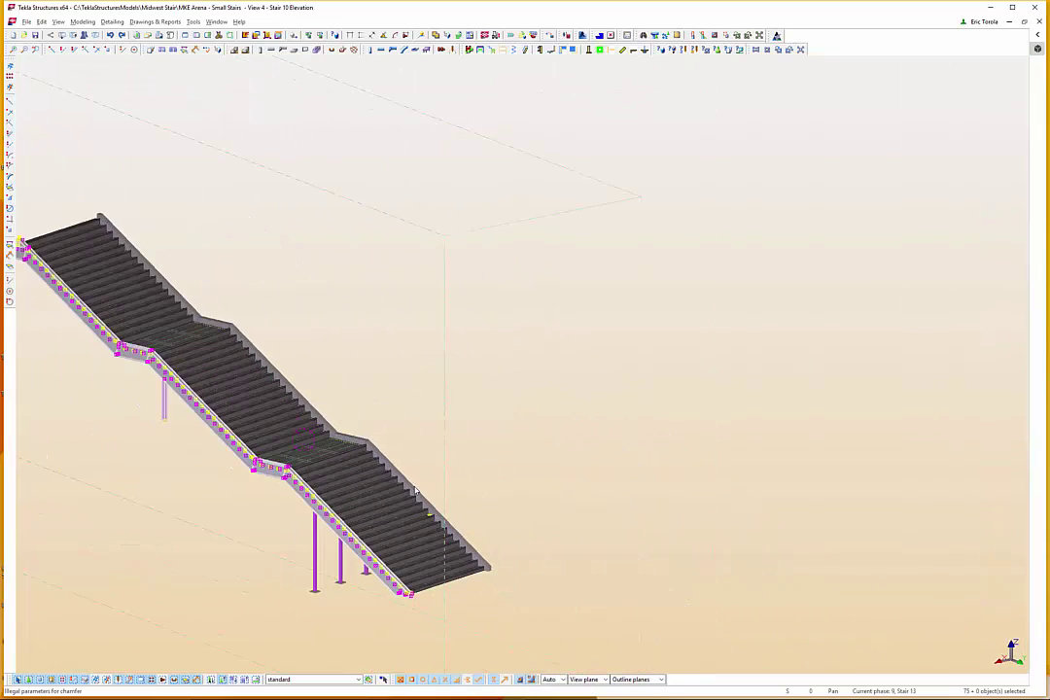
{"action": "left_click", "coordinate": [419, 493]}
{"action": "left_click", "coordinate": [420, 441]}
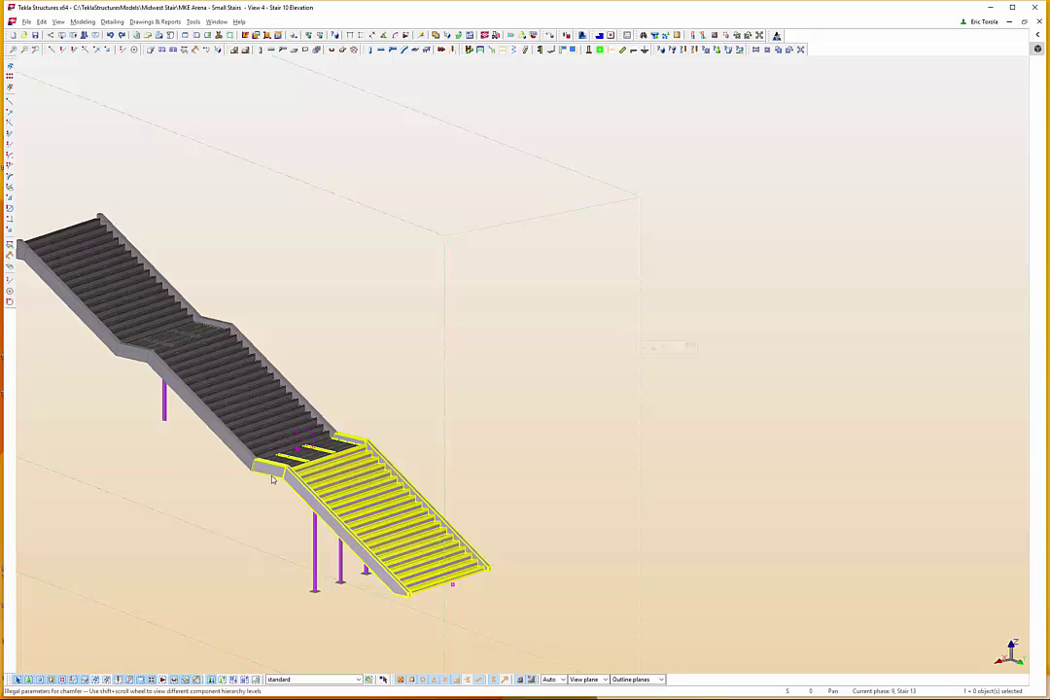
{"action": "middle_click_drag", "start_coordinate": [301, 308], "coordinate": [528, 386], "text": "ctrl"}
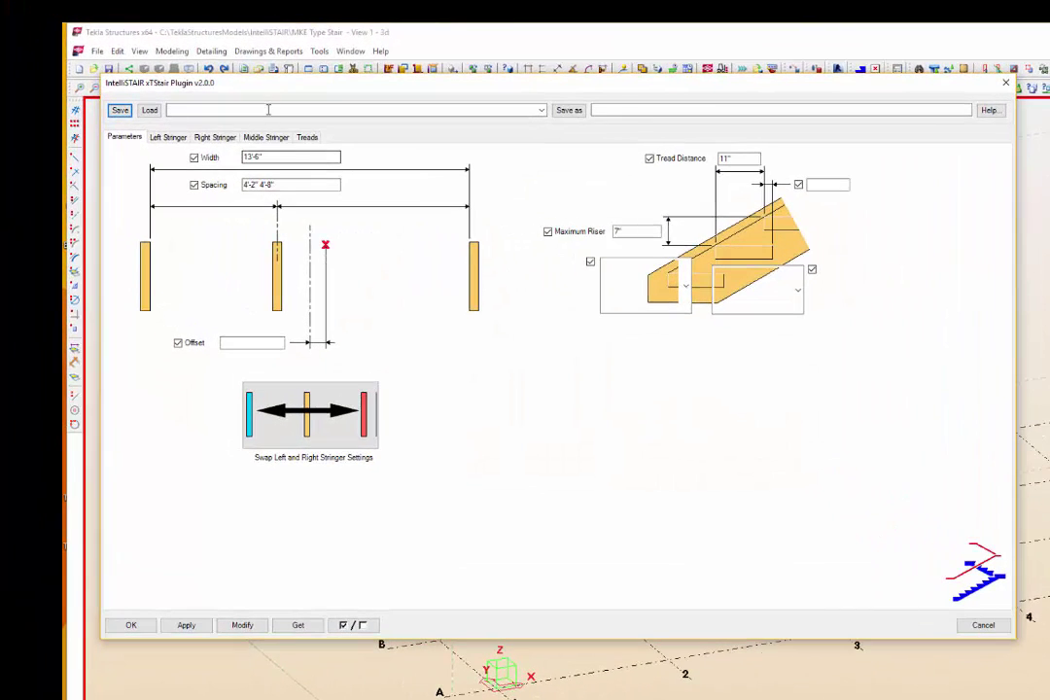
Step: Load the saved MKE_Low settings into the IntelliSTAIR xTStair plugin
{"action": "left_click", "coordinate": [451, 88]}
{"action": "left_click", "coordinate": [204, 127]}
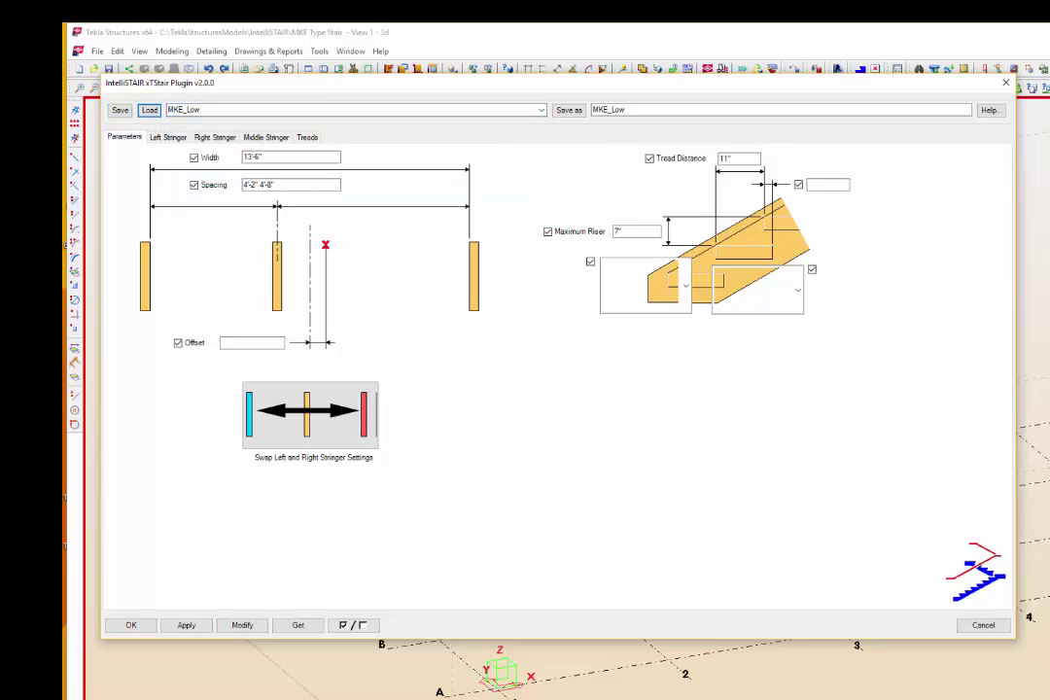
{"action": "middle_click_drag", "start_coordinate": [1021, 438], "coordinate": [1049, 559]}
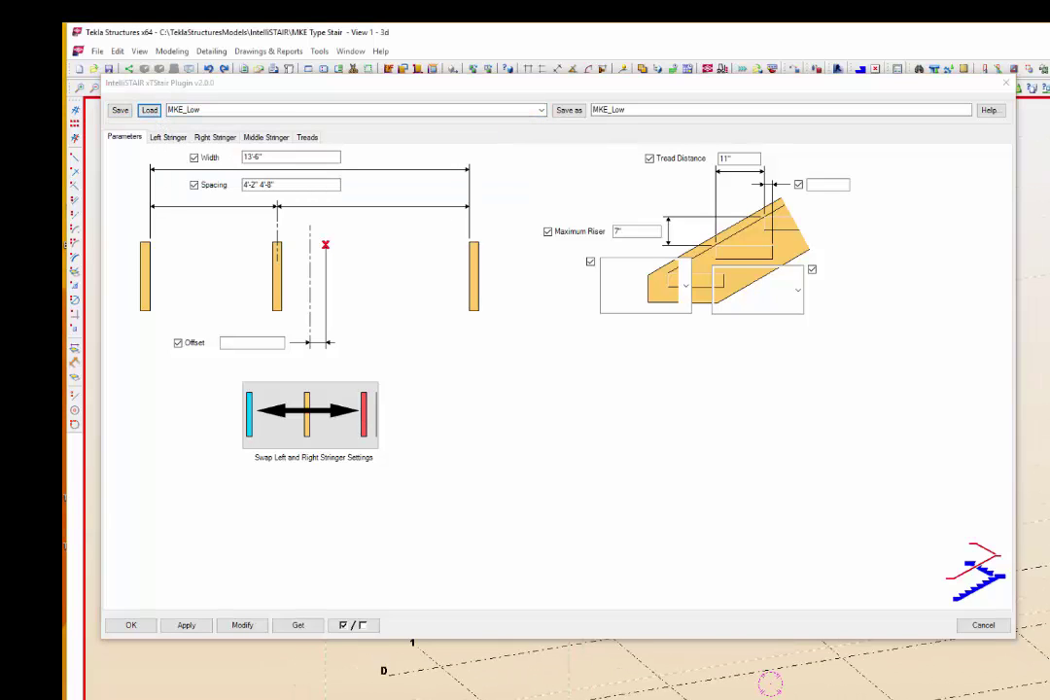
Step: Review the MKE_Low settings for the left and middle stringer ends, tread type, pans and low supports
{"action": "left_click", "coordinate": [166, 139]}
{"action": "left_click", "coordinate": [146, 171]}
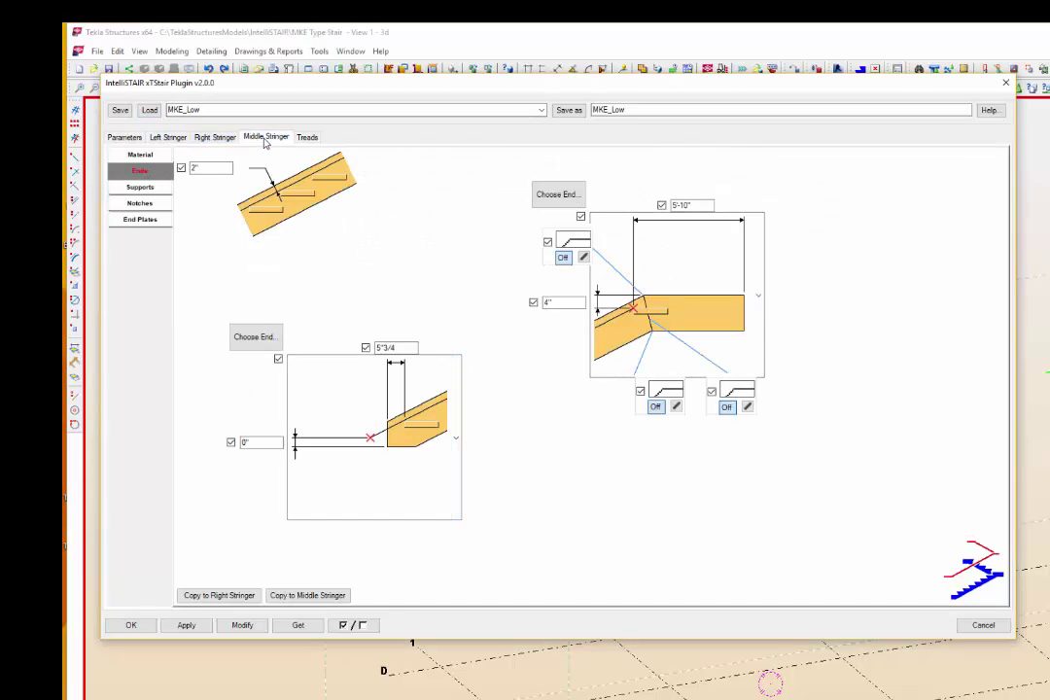
{"action": "left_click", "coordinate": [265, 139]}
{"action": "left_click", "coordinate": [141, 171]}
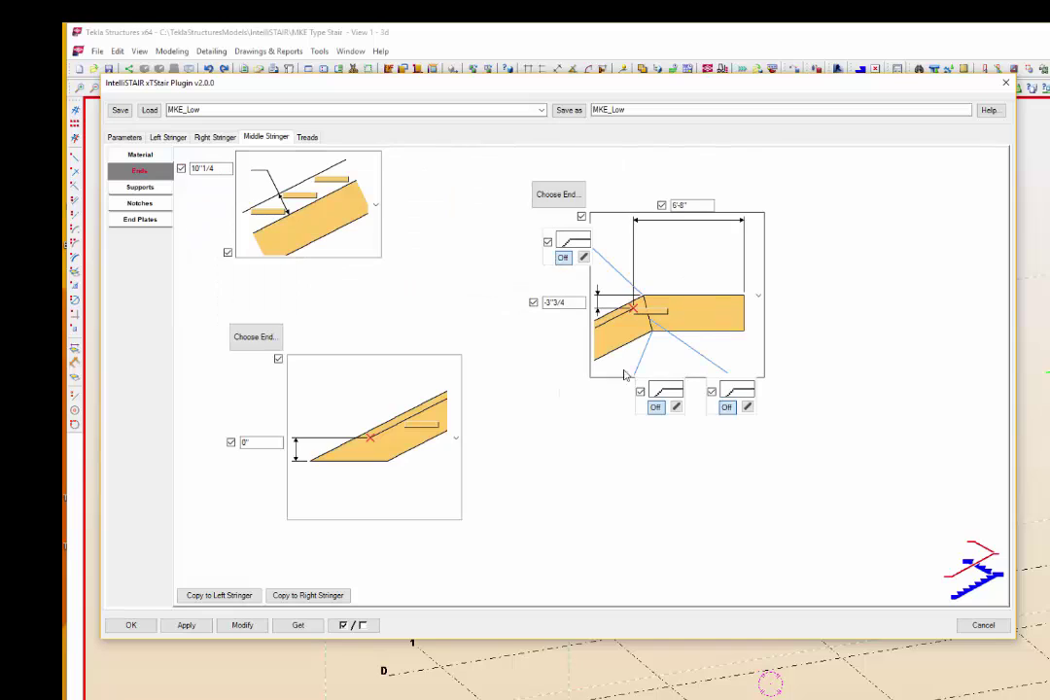
{"action": "left_click", "coordinate": [309, 138]}
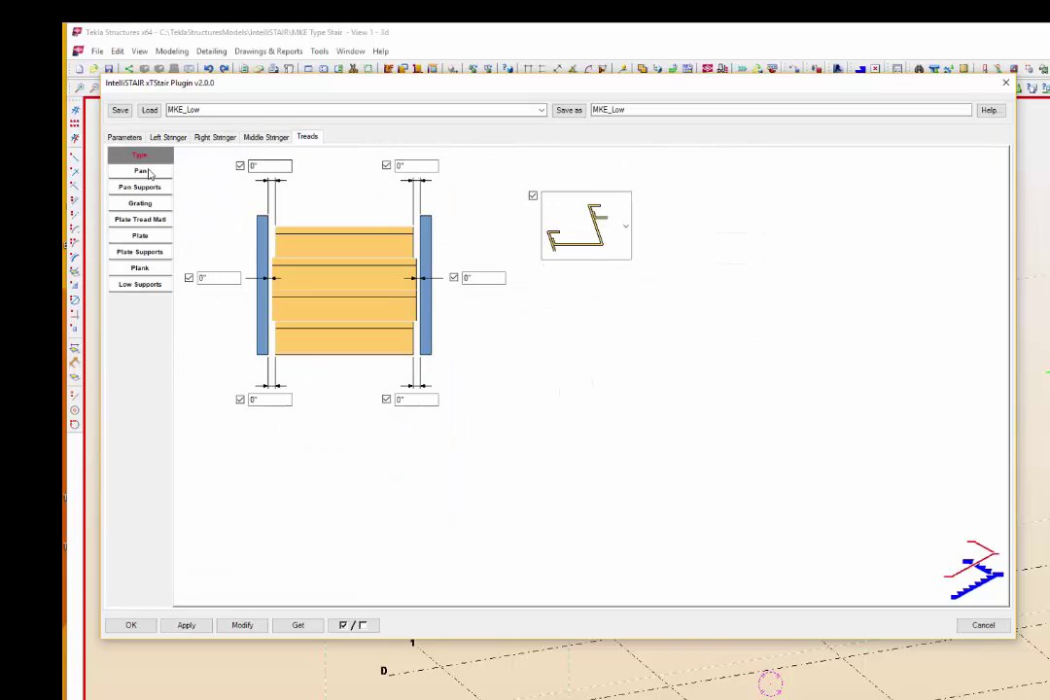
{"action": "left_click", "coordinate": [146, 172]}
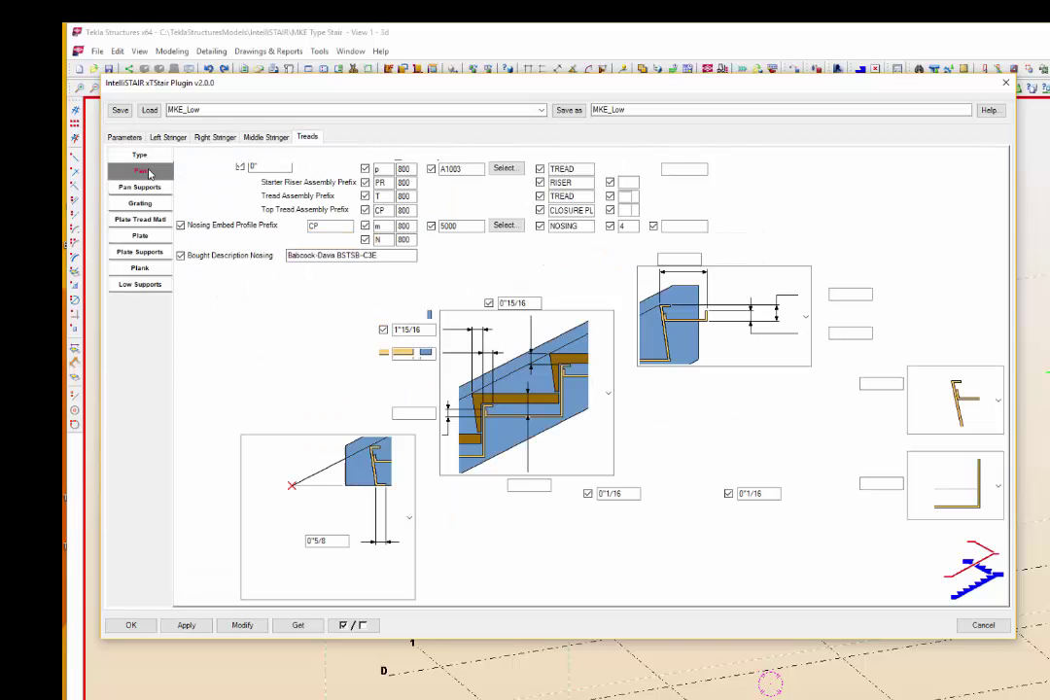
{"action": "left_click", "coordinate": [141, 284]}
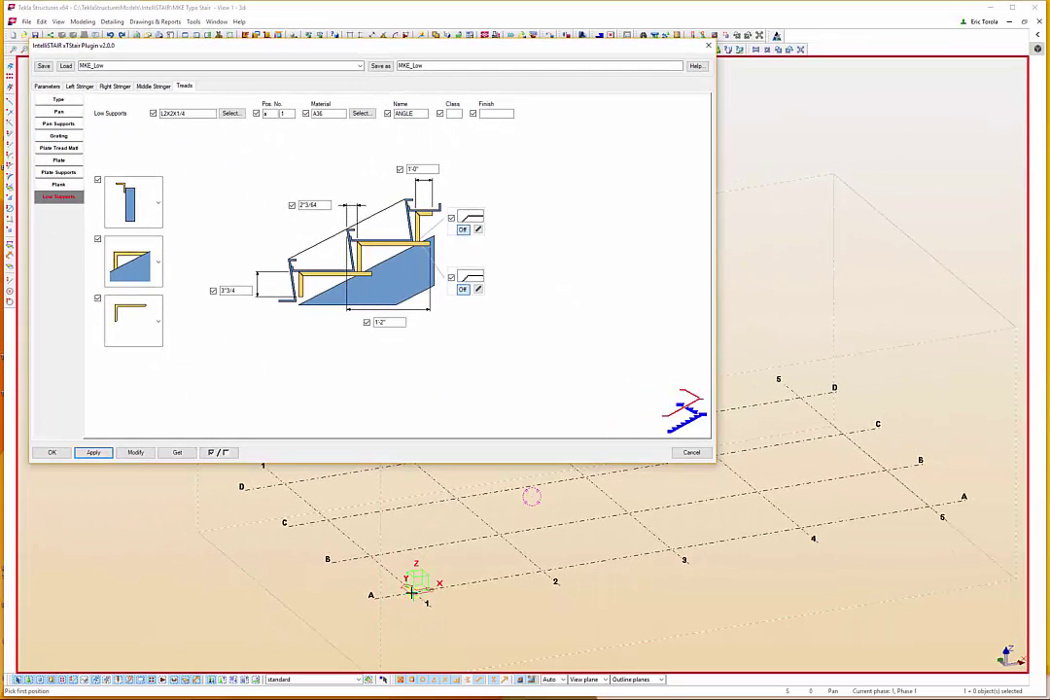
Step: Place the lower stair flight from the grid A/1 intersection to the numeric location 144,0,11'7
{"action": "type", "text": "144,0,117"}
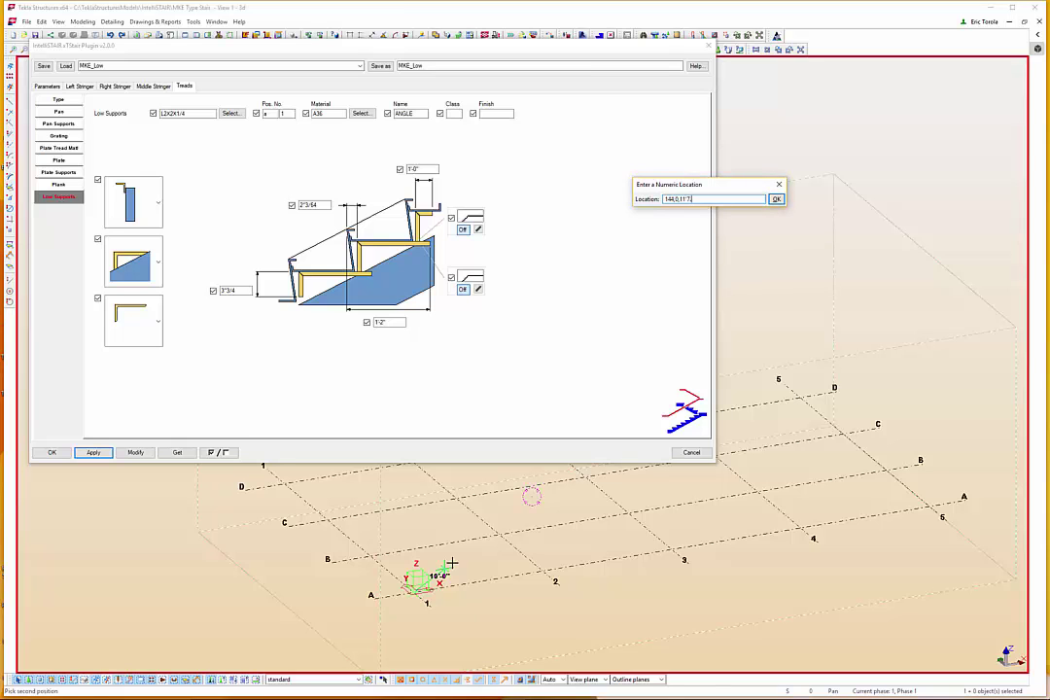
{"action": "key", "text": "Return"}
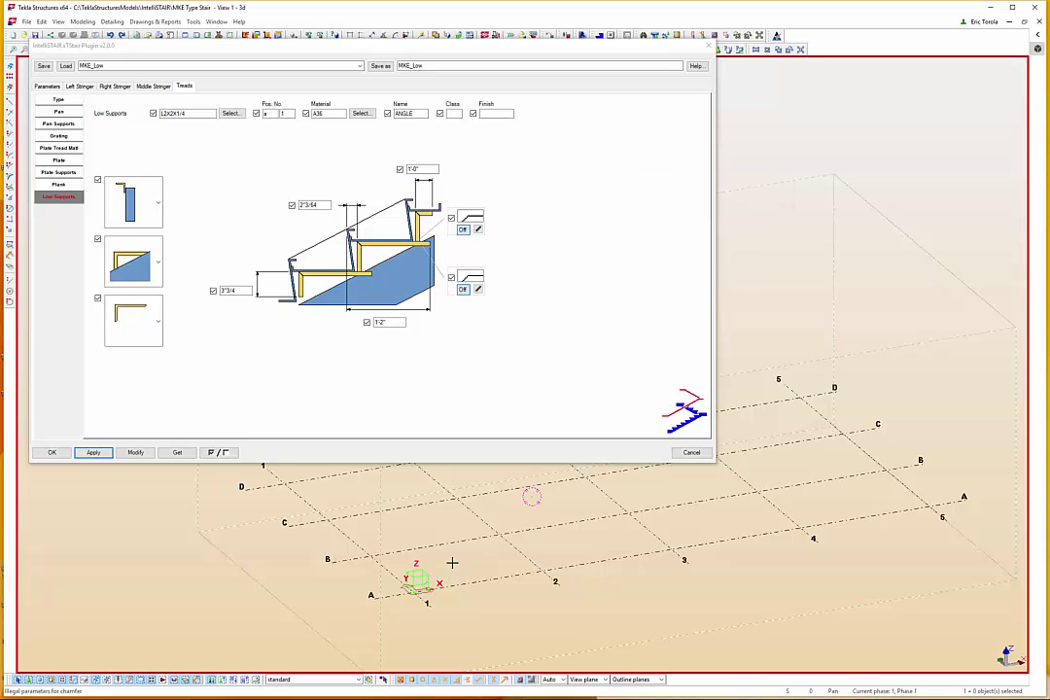
{"action": "scroll", "coordinate": [515, 487], "scroll_direction": "up", "scroll_amount": 5}
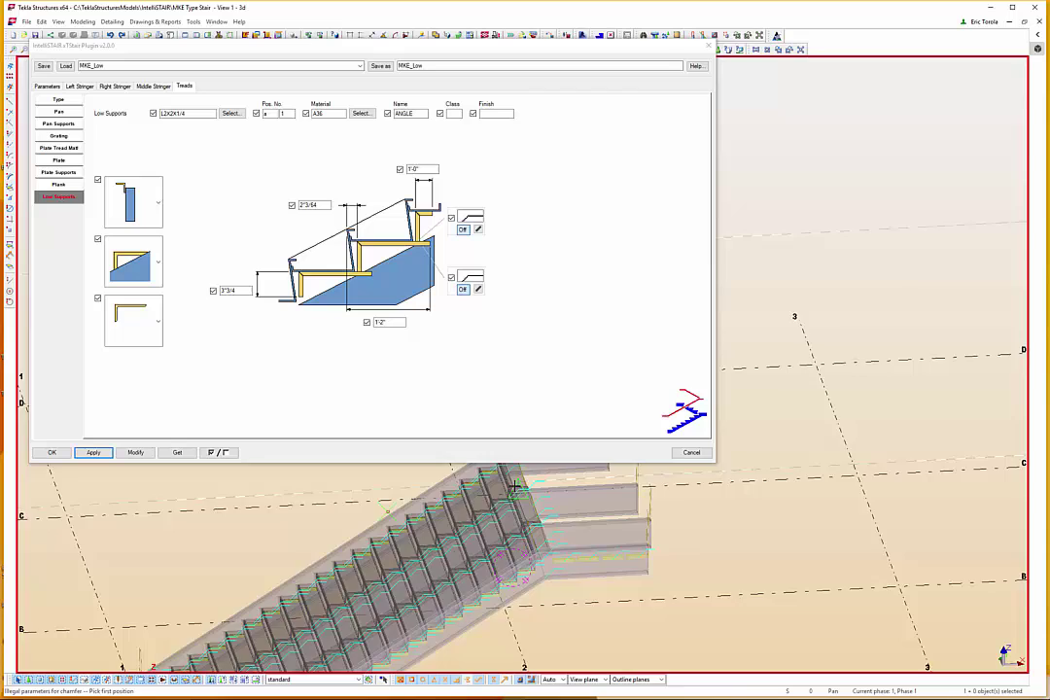
{"action": "scroll", "coordinate": [516, 486], "scroll_direction": "up", "scroll_amount": 3}
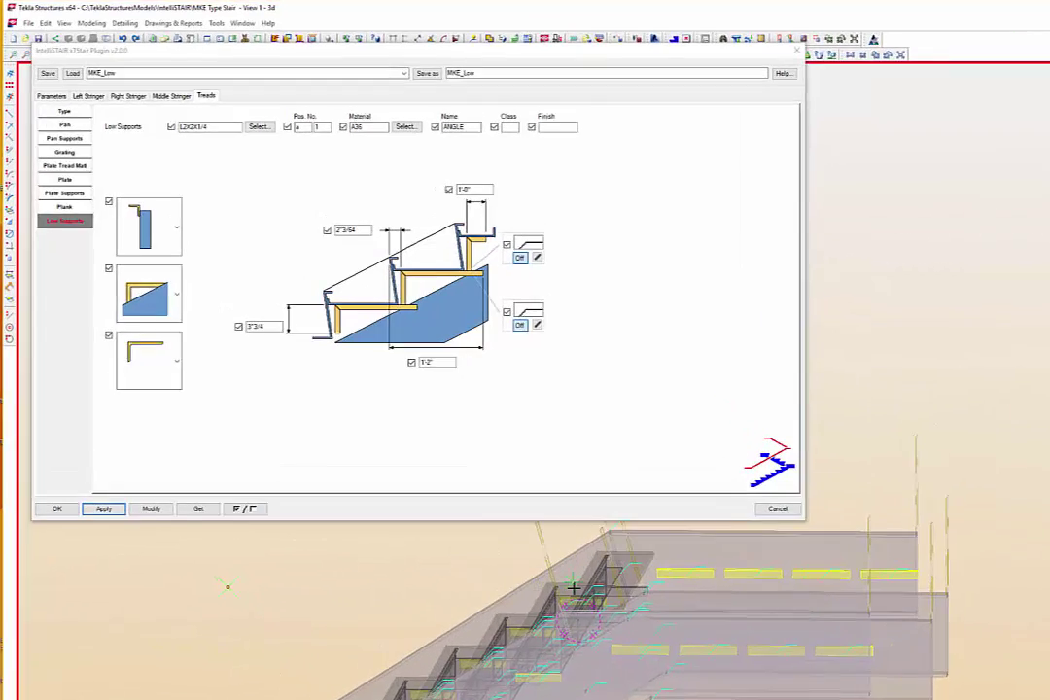
Step: Load the saved MKE_Med settings into the xTStair plugin and apply them
{"action": "left_click", "coordinate": [403, 73]}
{"action": "left_click", "coordinate": [103, 86]}
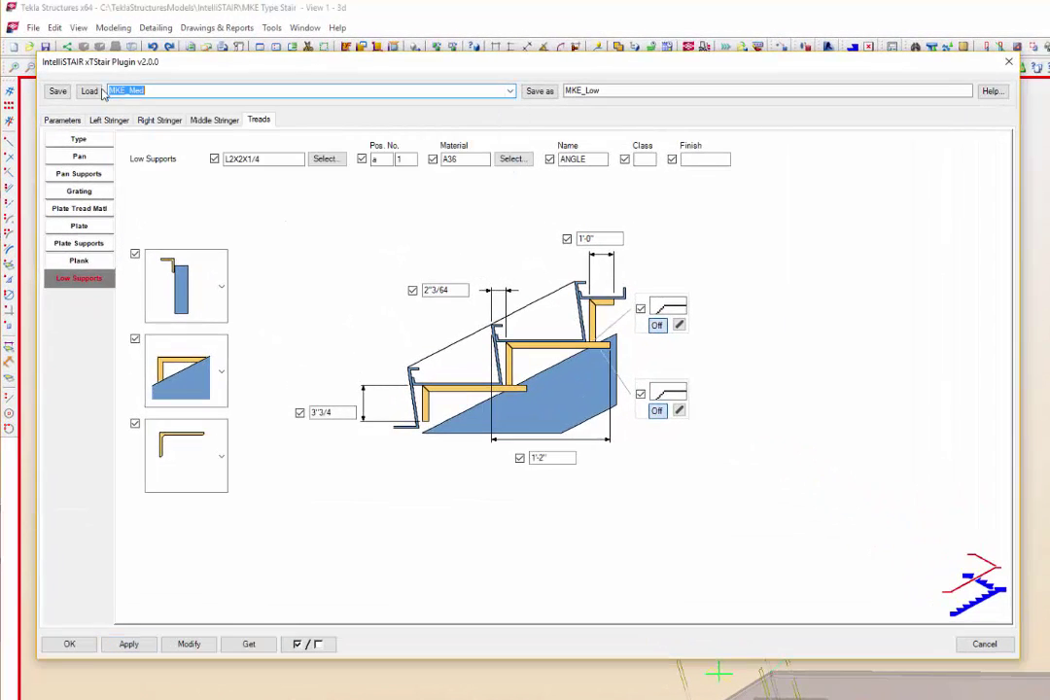
{"action": "left_click", "coordinate": [128, 646]}
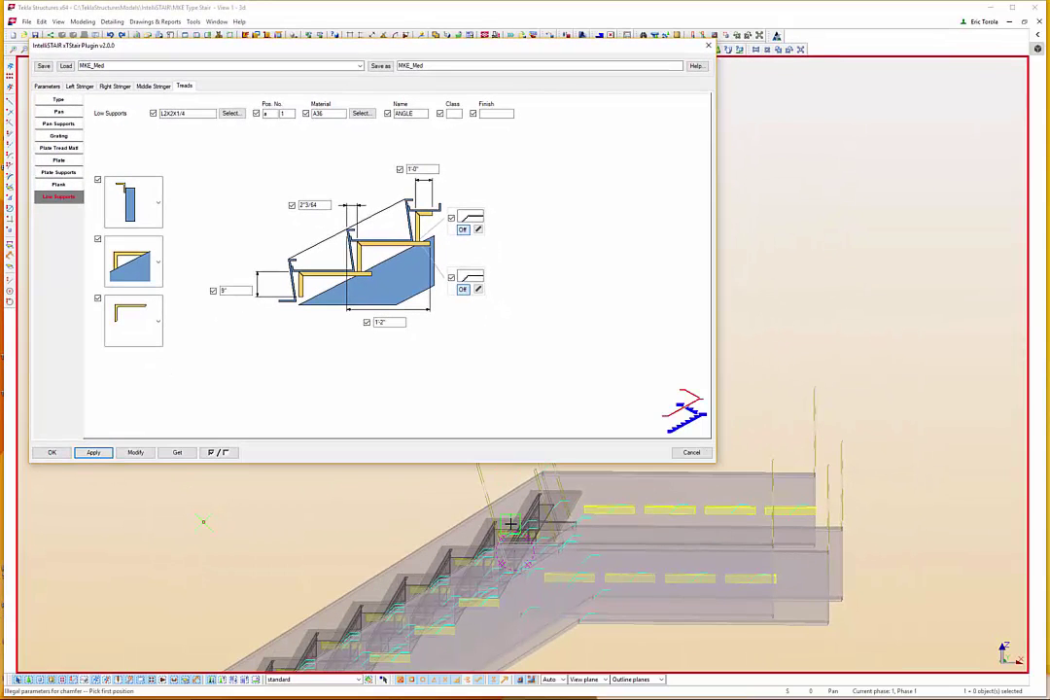
Step: Place the middle stair flight above the lower one, using numeric location 60 for its start and 132,0,9'1 for its end
{"action": "type", "text": "06,0"}
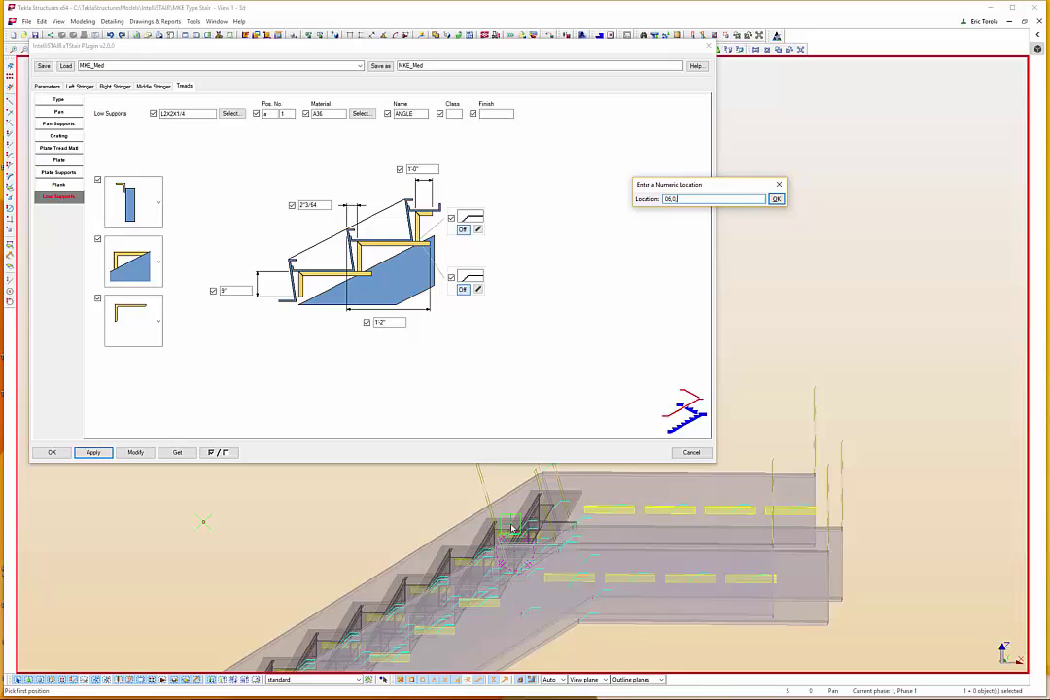
{"action": "key", "text": "Return"}
{"action": "type", "text": "60"}
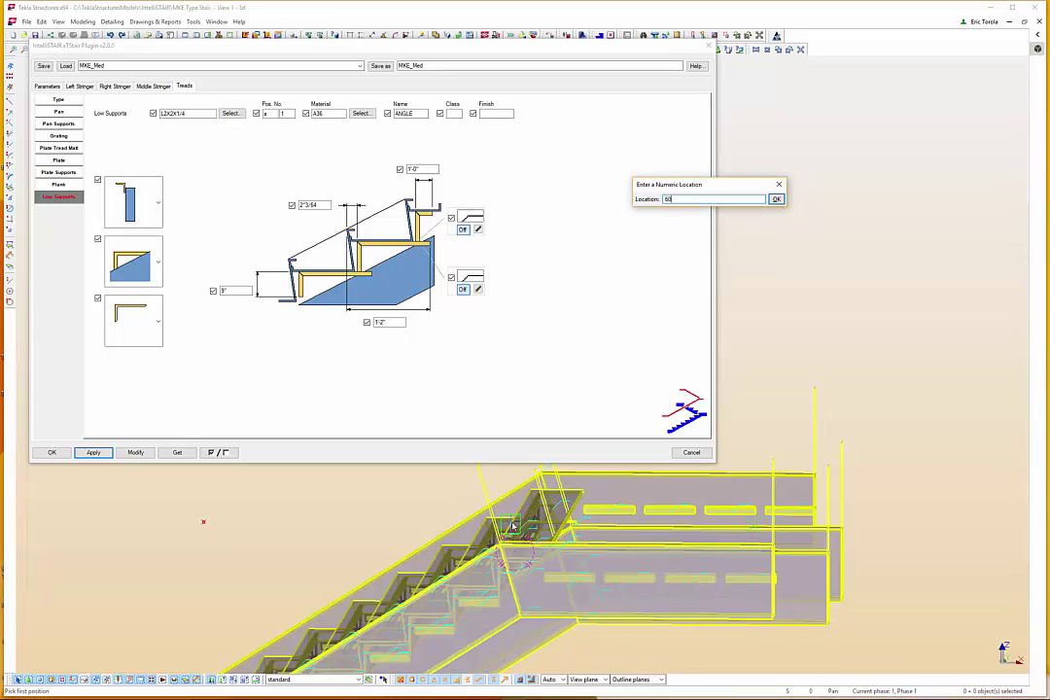
{"action": "key", "text": "Return"}
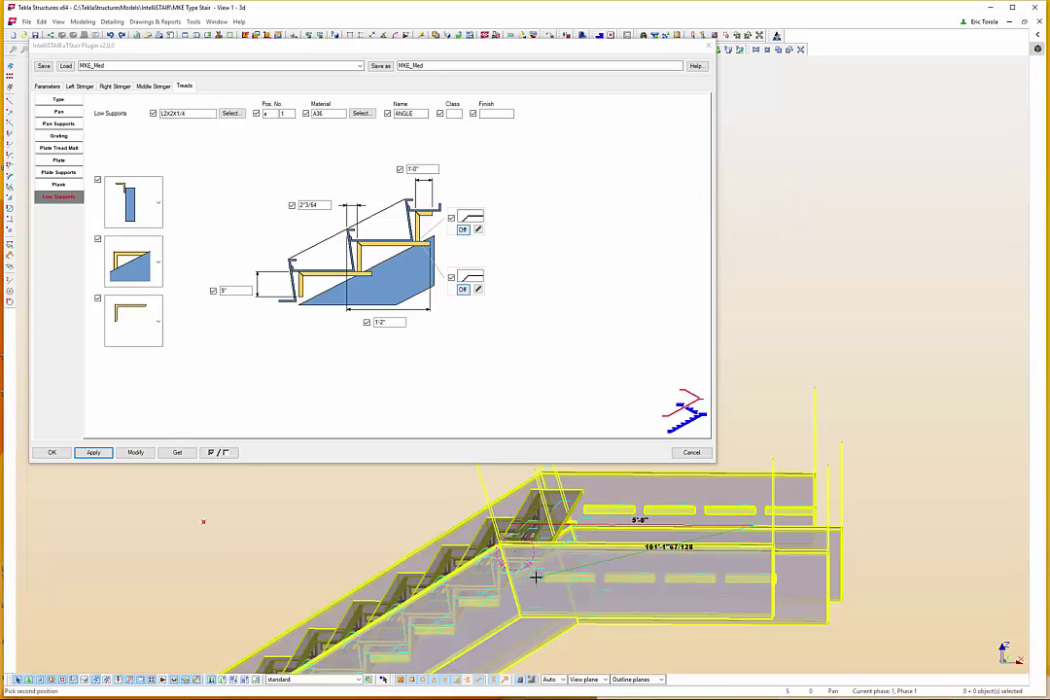
{"action": "type", "text": "132"}
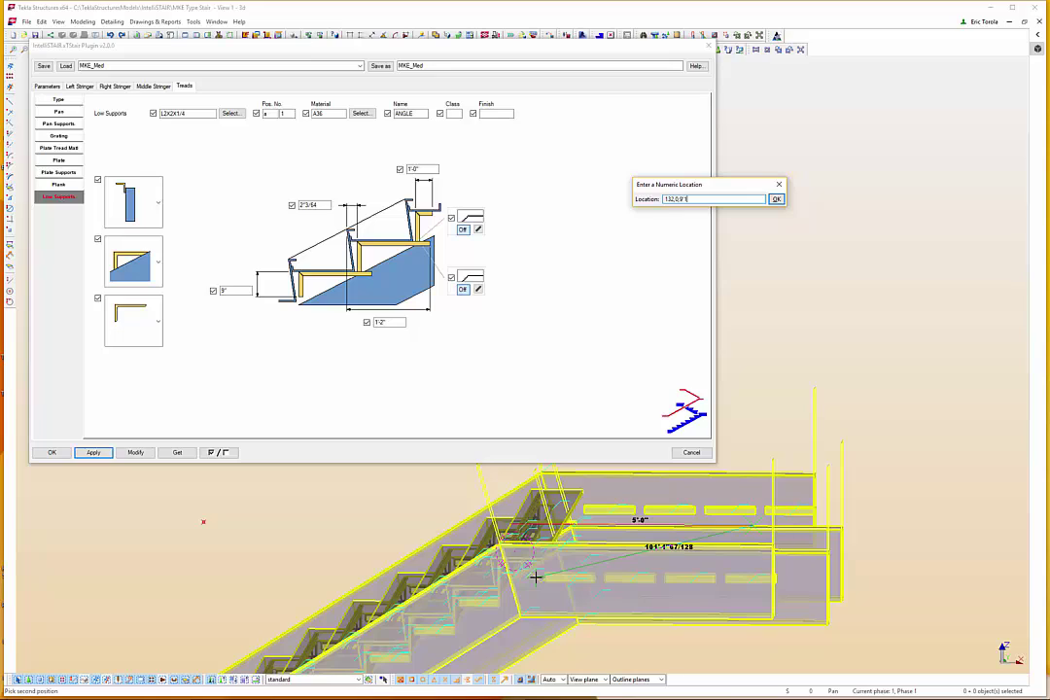
{"action": "type", "text": ",0,9'1"}
{"action": "key", "text": "Return"}
{"action": "scroll", "coordinate": [544, 574], "scroll_direction": "down", "scroll_amount": 3}
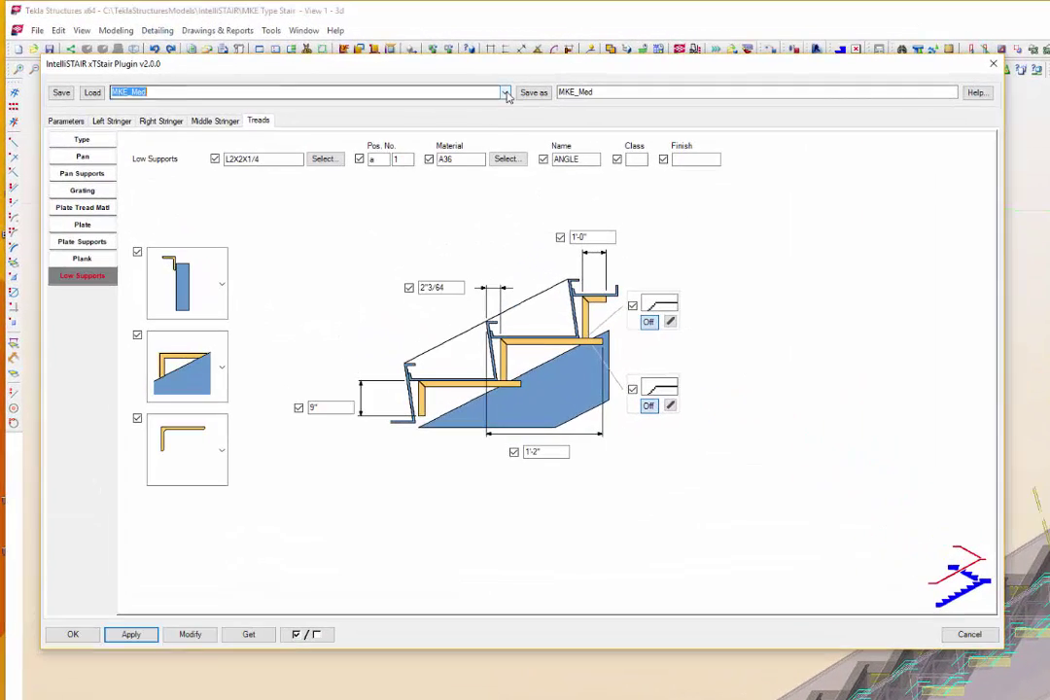
Step: Load the saved MKE_Top settings into the xTStair plugin and apply them
{"action": "left_click", "coordinate": [360, 65]}
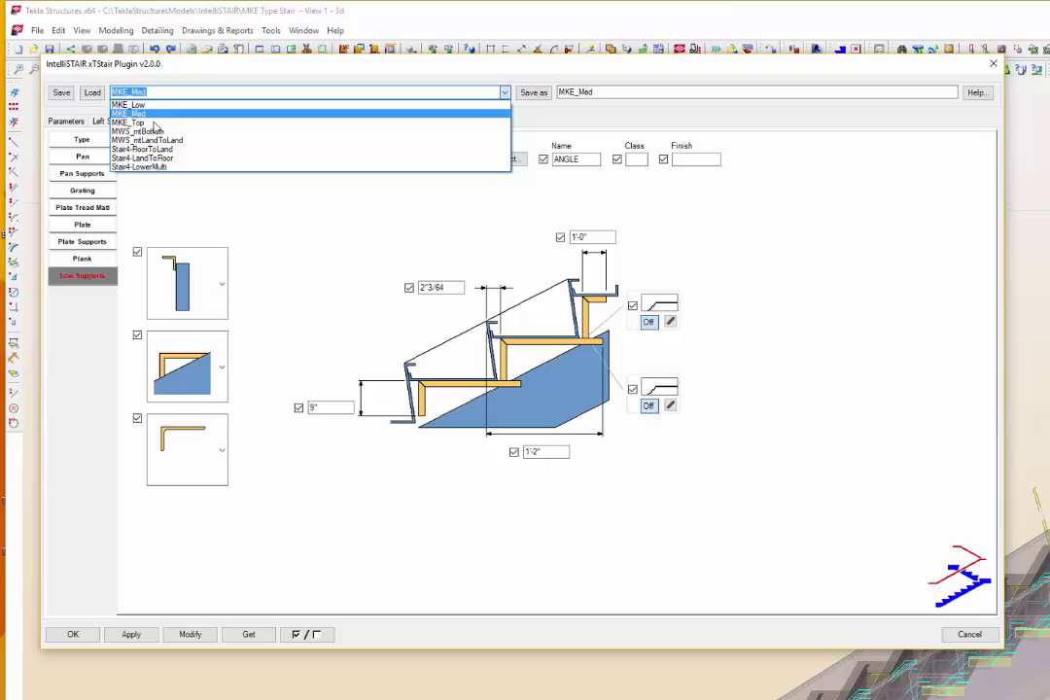
{"action": "left_click", "coordinate": [154, 123]}
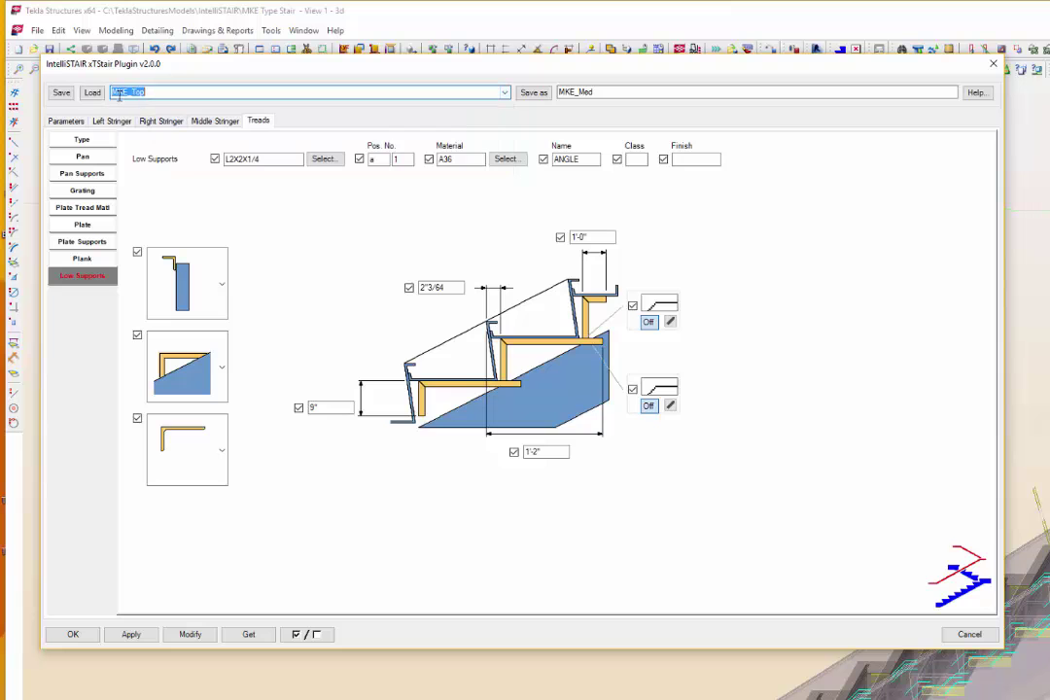
{"action": "left_click", "coordinate": [129, 637]}
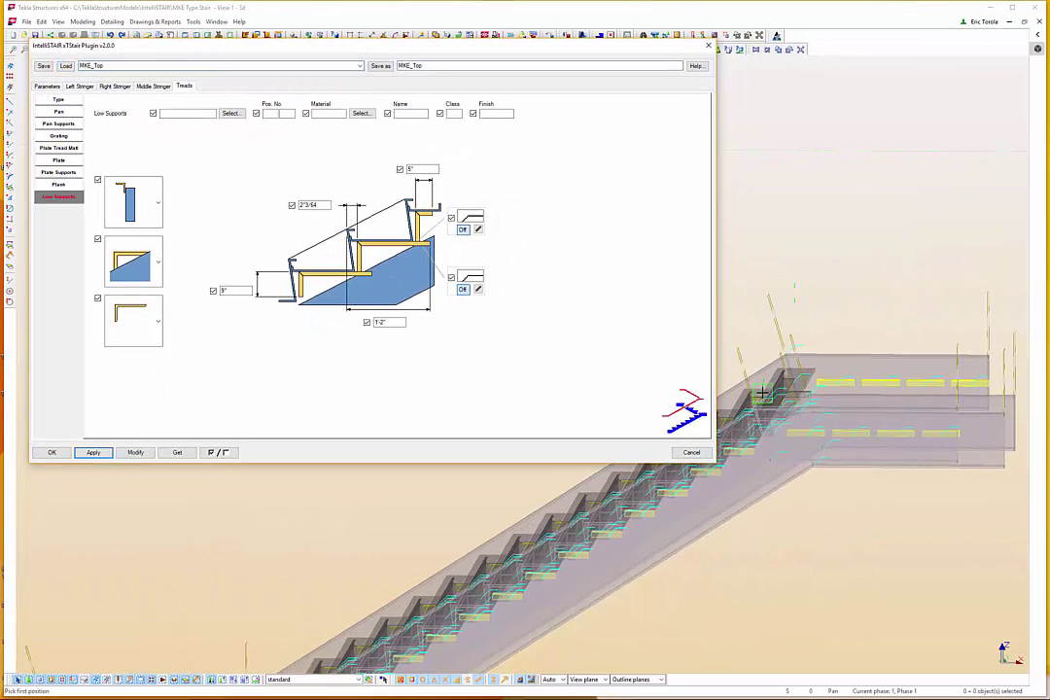
Step: Place the top stair flight 5'-0" beyond the middle flight's upper end, with a 132 horizontal run, and close the plugin settings
{"action": "type", "text": "06,0"}
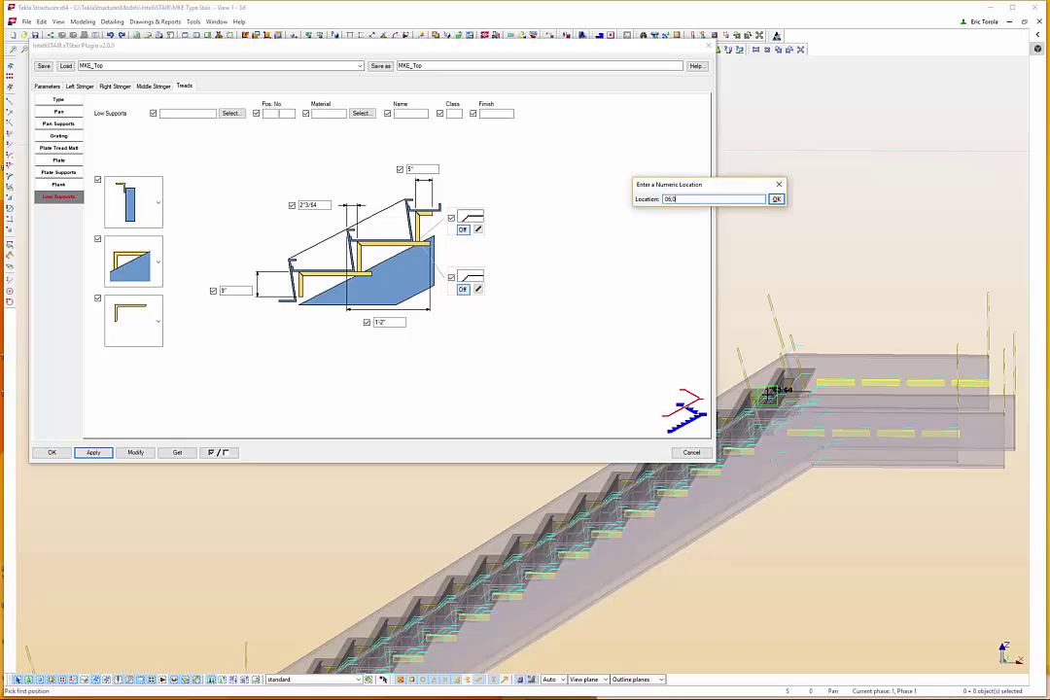
{"action": "key", "text": "Return"}
{"action": "type", "text": "132,0"}
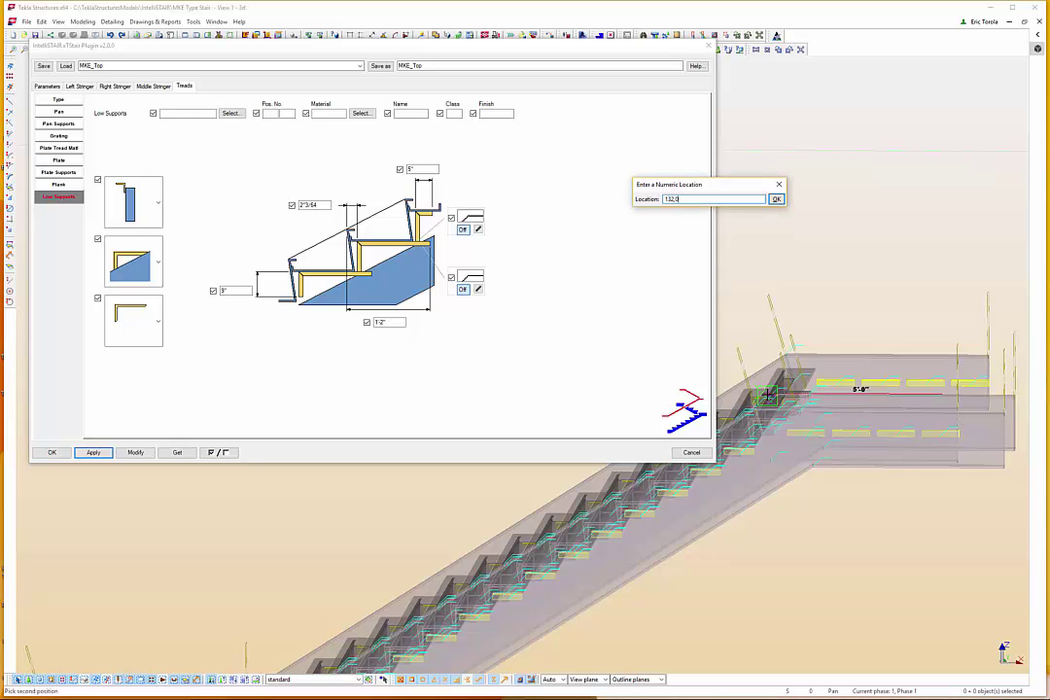
{"action": "key", "text": "Return"}
{"action": "right_click", "coordinate": [804, 263]}
{"action": "left_click", "coordinate": [827, 270]}
{"action": "scroll", "coordinate": [827, 277], "scroll_direction": "down", "scroll_amount": 4}
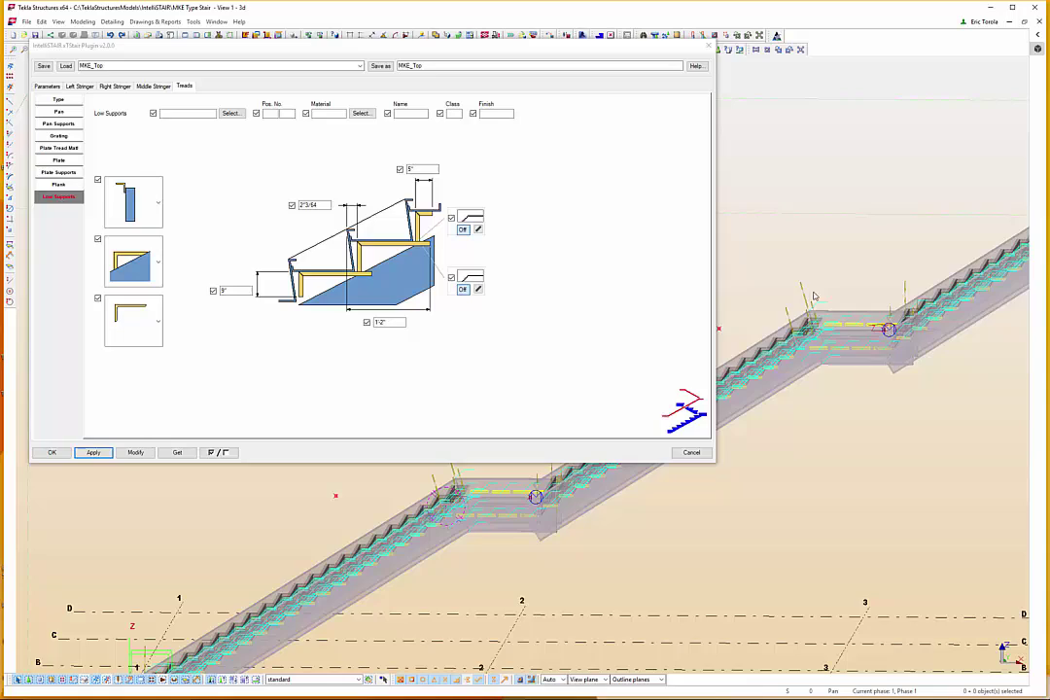
{"action": "left_click", "coordinate": [697, 454]}
{"action": "left_click", "coordinate": [691, 453]}
Step: Fit the overlapping outer stringer ends at the landing near grid 2 along a cutting line through their edge intersections
{"action": "scroll", "coordinate": [455, 355], "scroll_direction": "up", "scroll_amount": 8}
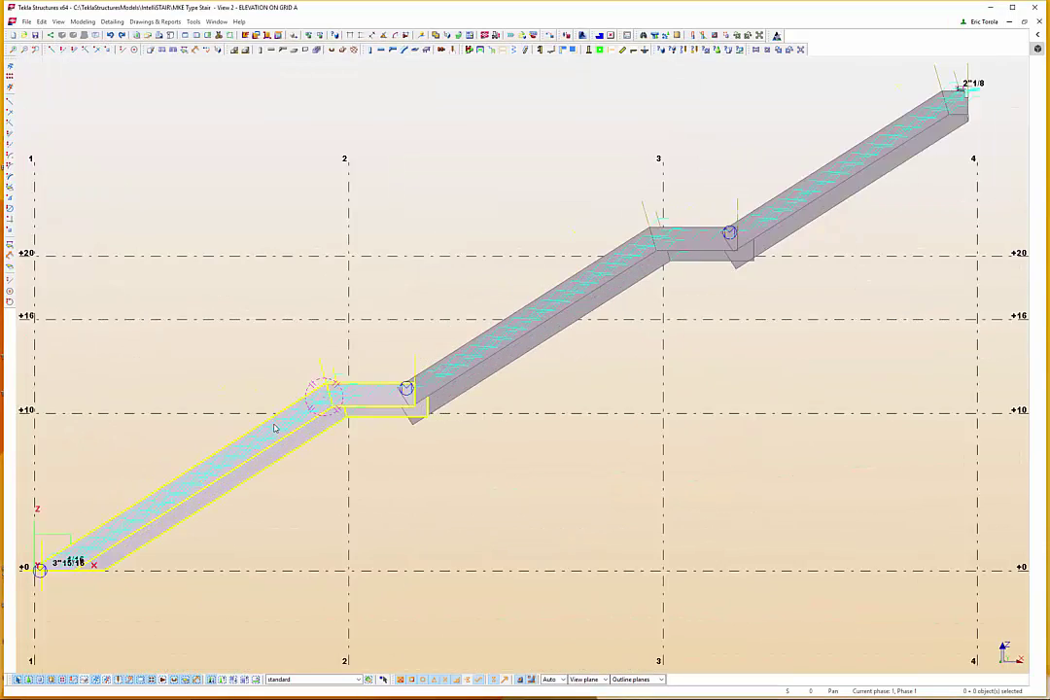
{"action": "middle_click_drag", "start_coordinate": [270, 479], "coordinate": [436, 372]}
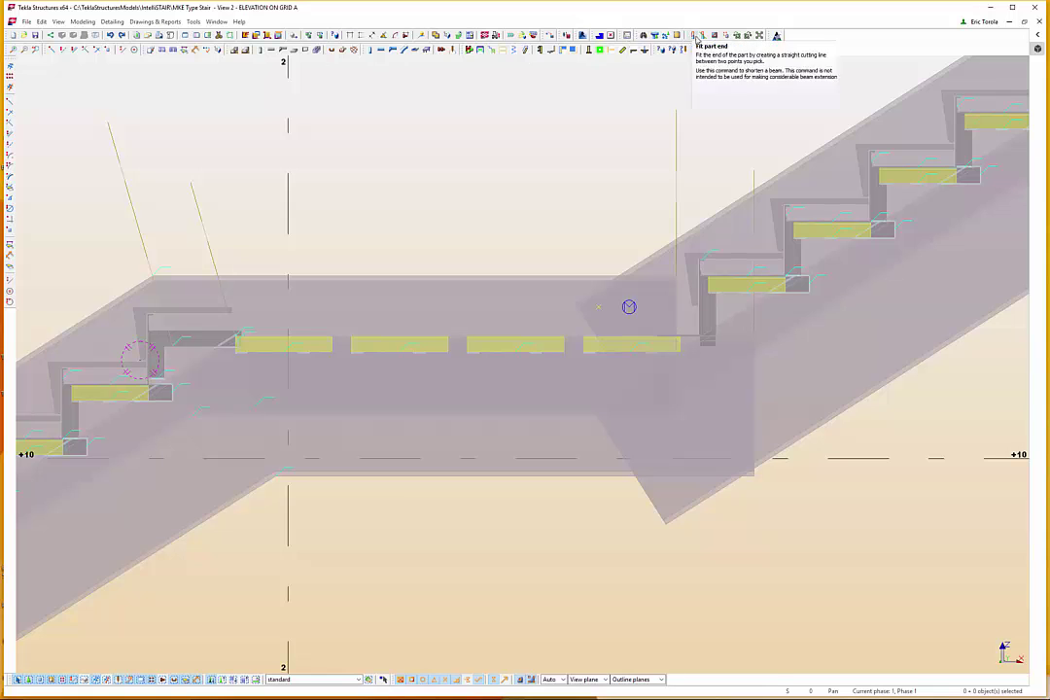
{"action": "left_click", "coordinate": [693, 36]}
{"action": "scroll", "coordinate": [641, 264], "scroll_direction": "up", "scroll_amount": 2}
{"action": "left_click_drag", "start_coordinate": [640, 259], "coordinate": [571, 305]}
{"action": "left_click", "coordinate": [600, 289]}
Step: Fit the deeper-set middle stringer ends at the grid 2 landing between their lower and upper edge intersections
{"action": "middle_click_drag", "start_coordinate": [818, 663], "coordinate": [685, 494]}
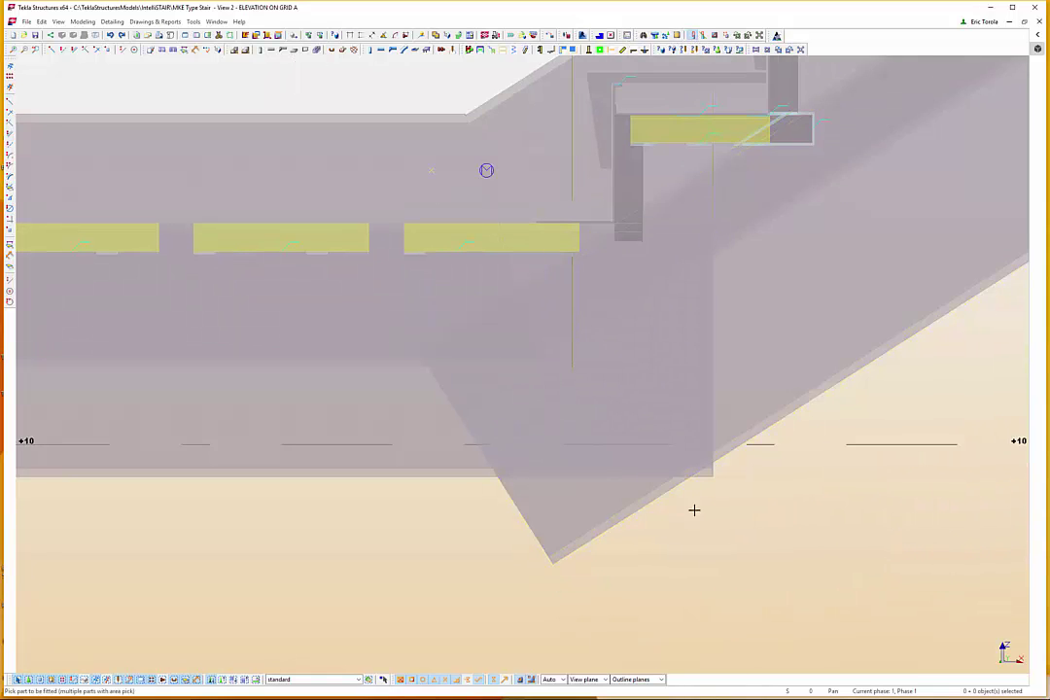
{"action": "left_click_drag", "start_coordinate": [693, 509], "coordinate": [673, 467]}
{"action": "left_click", "coordinate": [690, 475]}
{"action": "scroll", "coordinate": [619, 233], "scroll_direction": "up", "scroll_amount": 5}
{"action": "left_click", "coordinate": [632, 245]}
{"action": "scroll", "coordinate": [607, 276], "scroll_direction": "down", "scroll_amount": 5}
{"action": "middle_click_drag", "start_coordinate": [537, 335], "coordinate": [290, 527]}
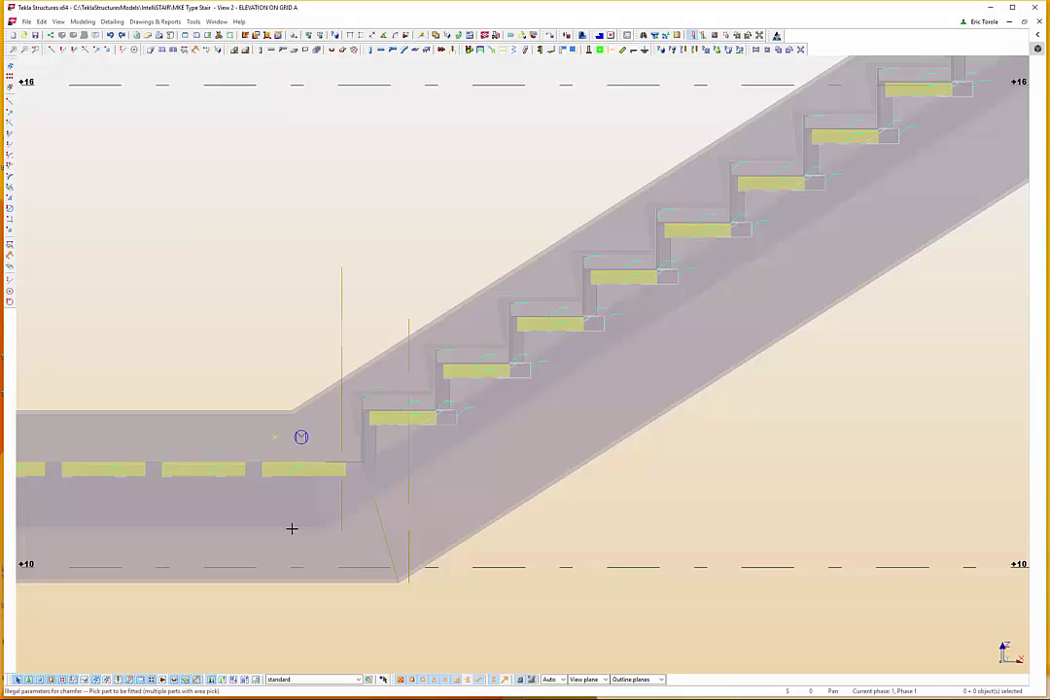
Step: Fit the overlapping outer stringer ends where the top flight meets the landing near grid 3
{"action": "scroll", "coordinate": [291, 527], "scroll_direction": "down", "scroll_amount": 1}
{"action": "middle_click_drag", "start_coordinate": [929, 185], "coordinate": [248, 551]}
{"action": "scroll", "coordinate": [744, 336], "scroll_direction": "up", "scroll_amount": 3}
{"action": "left_click", "coordinate": [574, 211]}
{"action": "scroll", "coordinate": [624, 452], "scroll_direction": "up", "scroll_amount": 2}
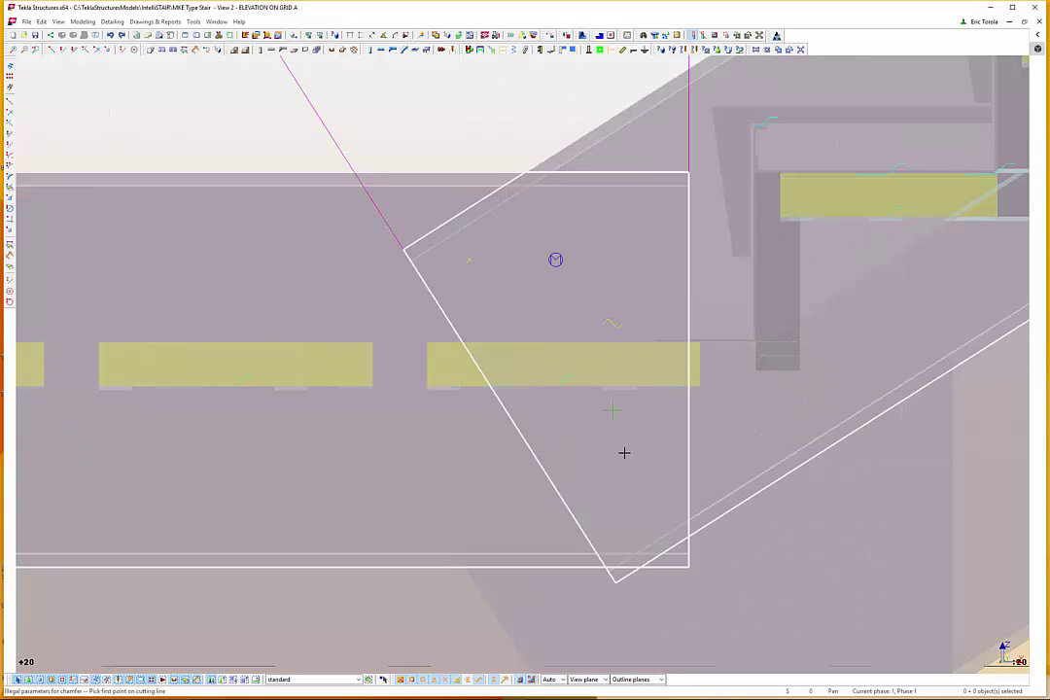
{"action": "left_click", "coordinate": [529, 179]}
{"action": "scroll", "coordinate": [687, 452], "scroll_direction": "down", "scroll_amount": 2}
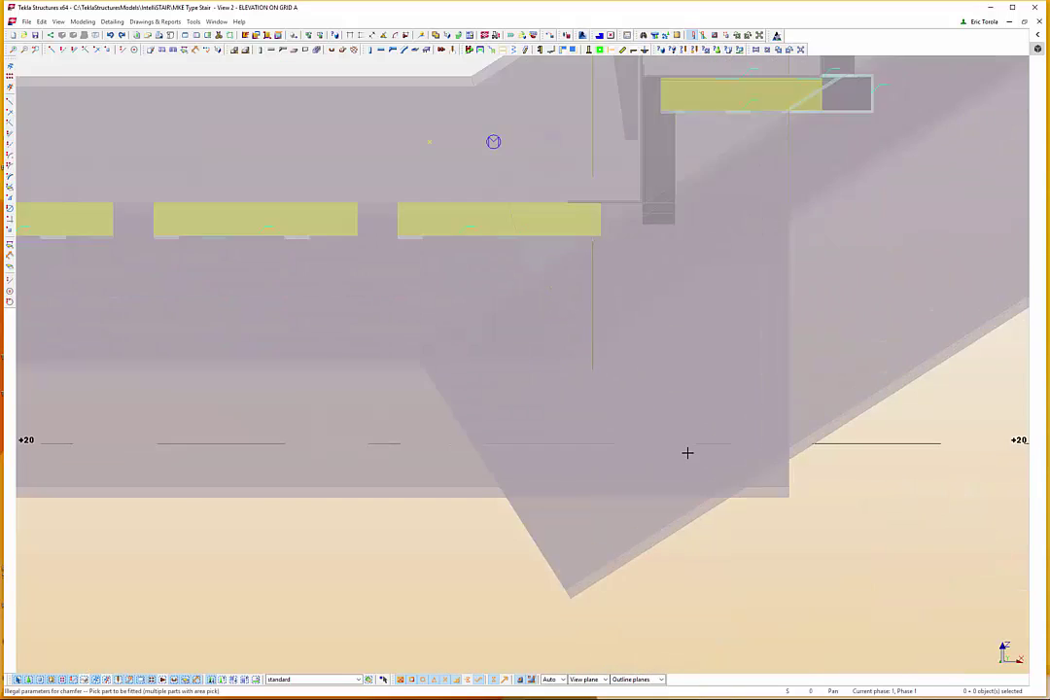
Step: Fit the middle stringer ends at the grid 3 landing along their edge intersections and end the fitting command
{"action": "scroll", "coordinate": [732, 505], "scroll_direction": "up", "scroll_amount": 1}
{"action": "scroll", "coordinate": [638, 160], "scroll_direction": "up", "scroll_amount": 5}
{"action": "left_click", "coordinate": [604, 171]}
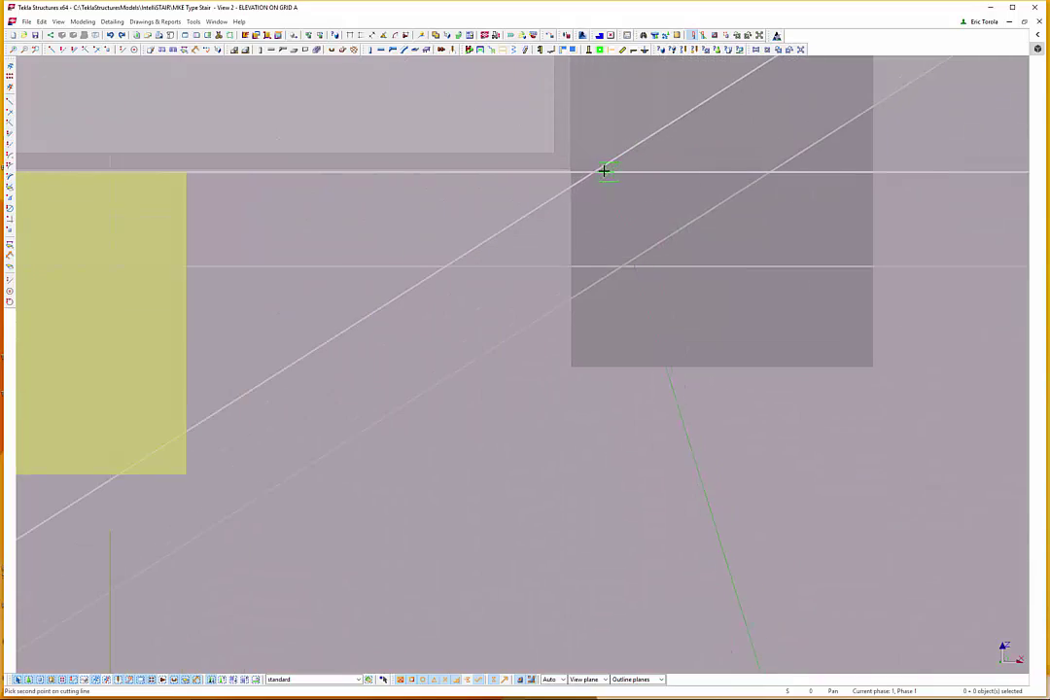
{"action": "left_click", "coordinate": [596, 170]}
{"action": "scroll", "coordinate": [643, 217], "scroll_direction": "down", "scroll_amount": 5}
{"action": "right_click", "coordinate": [660, 216]}
{"action": "left_click", "coordinate": [678, 219]}
{"action": "scroll", "coordinate": [661, 218], "scroll_direction": "down", "scroll_amount": 2}
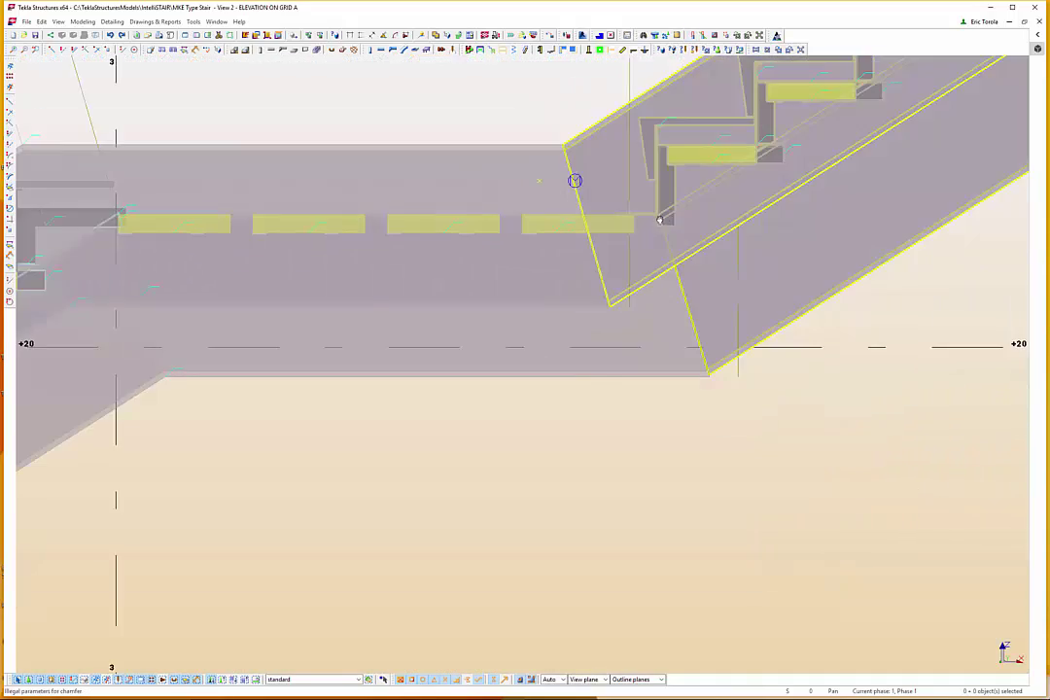
Step: Change the lower flight's tread pan profile to the plain sloped-riser option without a nosing plate and modify the stair
{"action": "middle_click_drag", "start_coordinate": [658, 217], "coordinate": [734, 278], "text": "ctrl"}
{"action": "scroll", "coordinate": [733, 278], "scroll_direction": "down", "scroll_amount": 4}
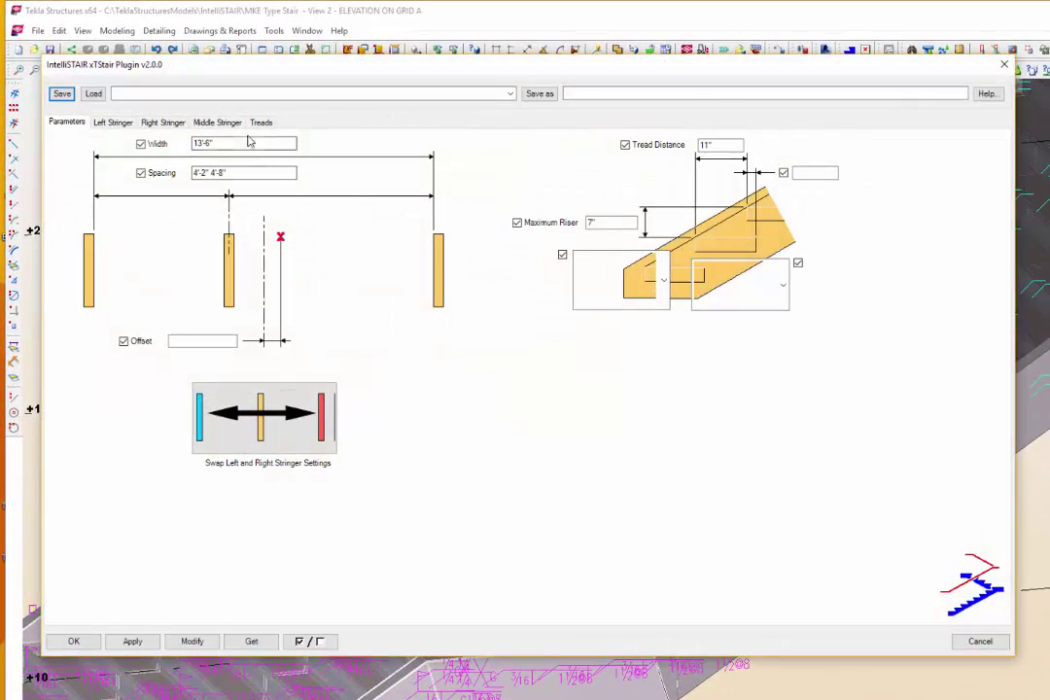
{"action": "left_click", "coordinate": [261, 123]}
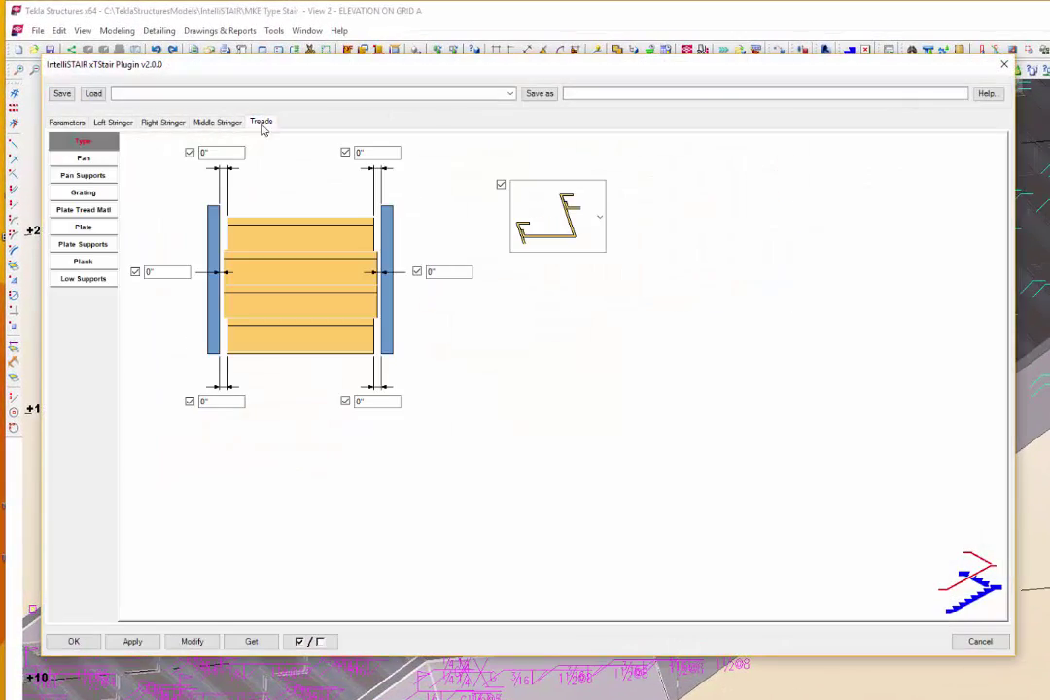
{"action": "left_click", "coordinate": [82, 161]}
{"action": "left_click", "coordinate": [504, 362]}
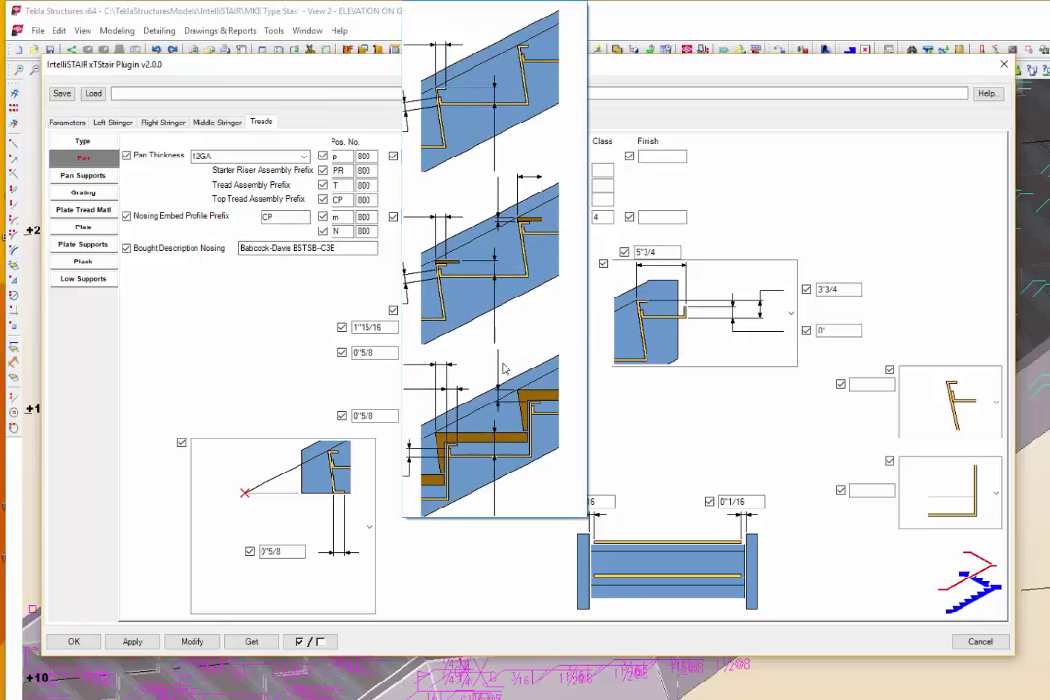
{"action": "left_click", "coordinate": [476, 105]}
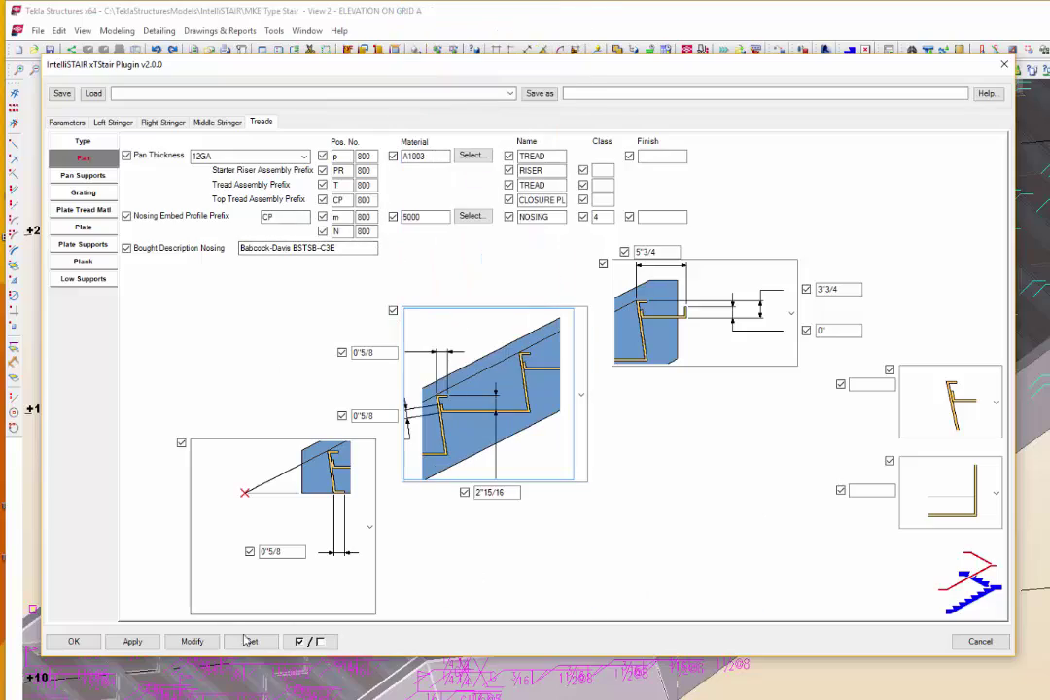
{"action": "left_click", "coordinate": [192, 641]}
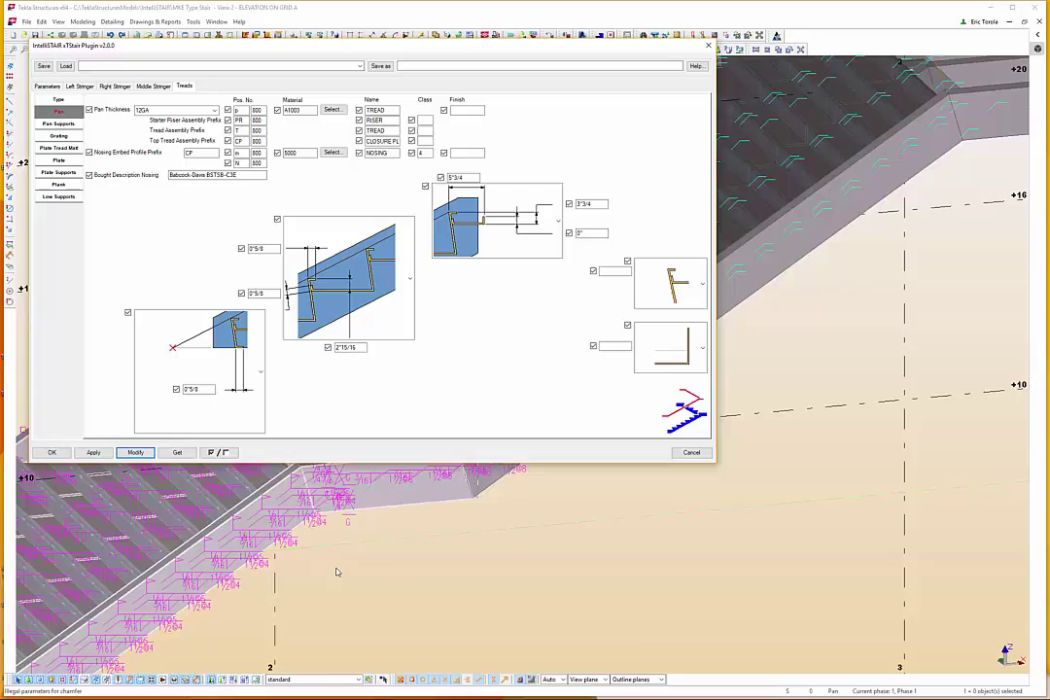
Step: Examine the lower flight's modified tread pans up to the landing near grid 2, and accept the plugin settings
{"action": "scroll", "coordinate": [740, 555], "scroll_direction": "up", "scroll_amount": 5}
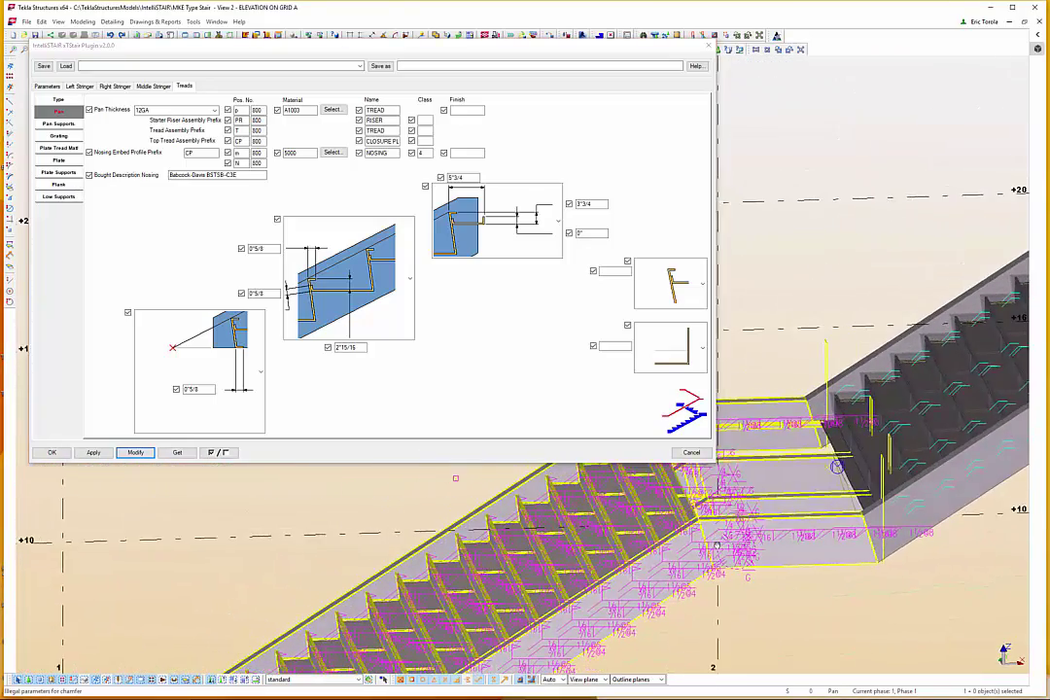
{"action": "scroll", "coordinate": [674, 558], "scroll_direction": "up", "scroll_amount": 1}
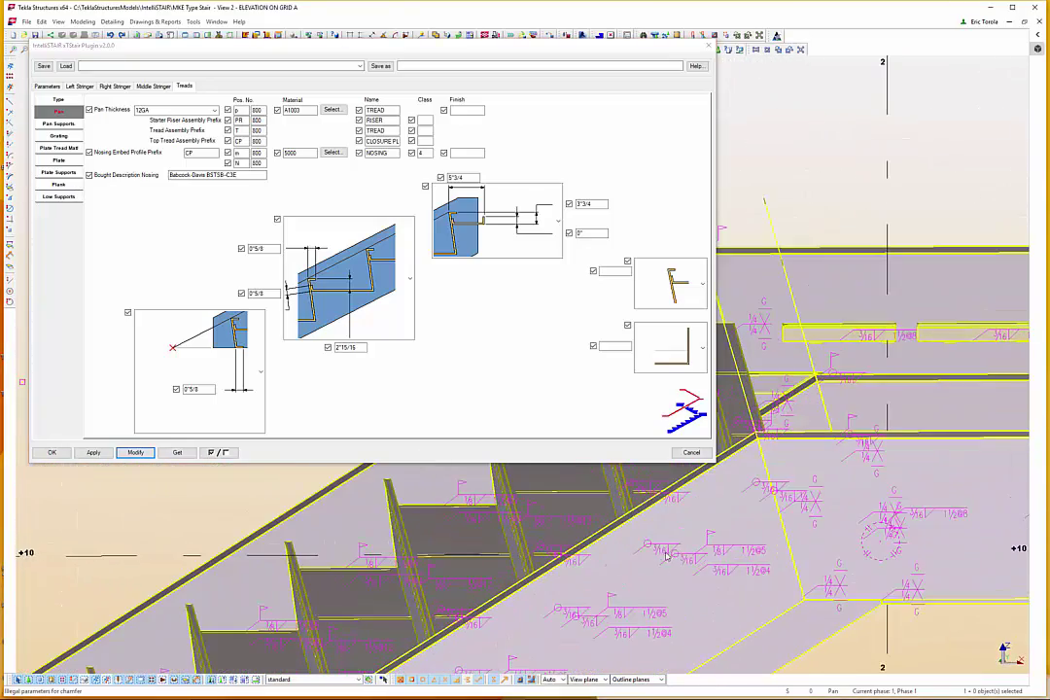
{"action": "scroll", "coordinate": [348, 573], "scroll_direction": "down", "scroll_amount": 4}
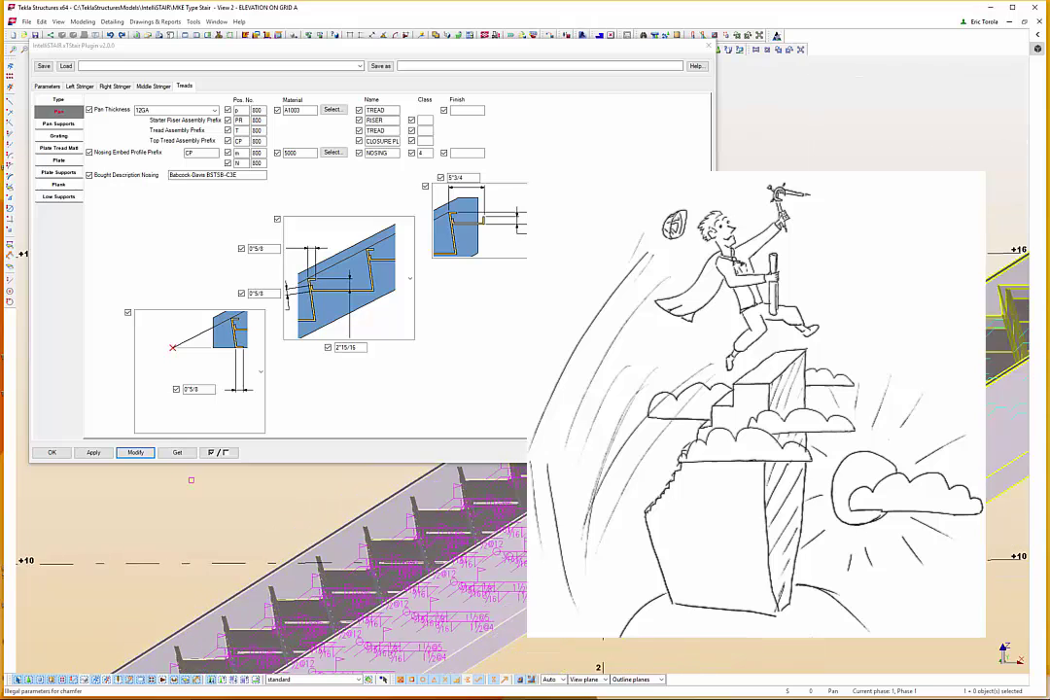
{"action": "scroll", "coordinate": [345, 575], "scroll_direction": "up", "scroll_amount": 3}
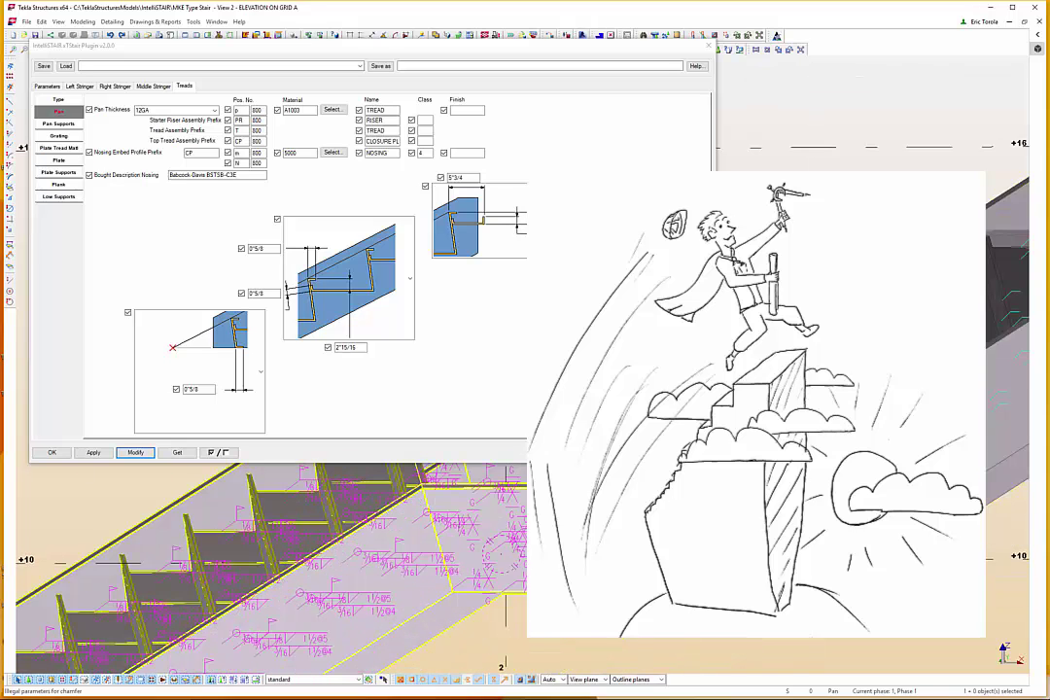
{"action": "middle_click_drag", "start_coordinate": [502, 554], "coordinate": [521, 539], "text": "ctrl"}
{"action": "left_click", "coordinate": [52, 452]}
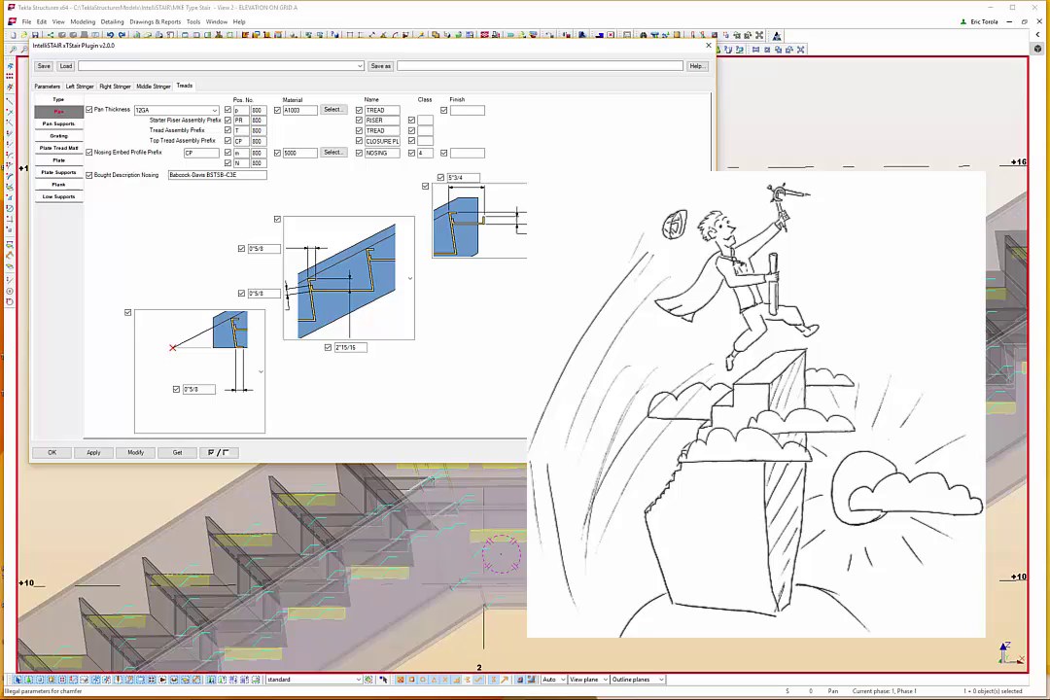